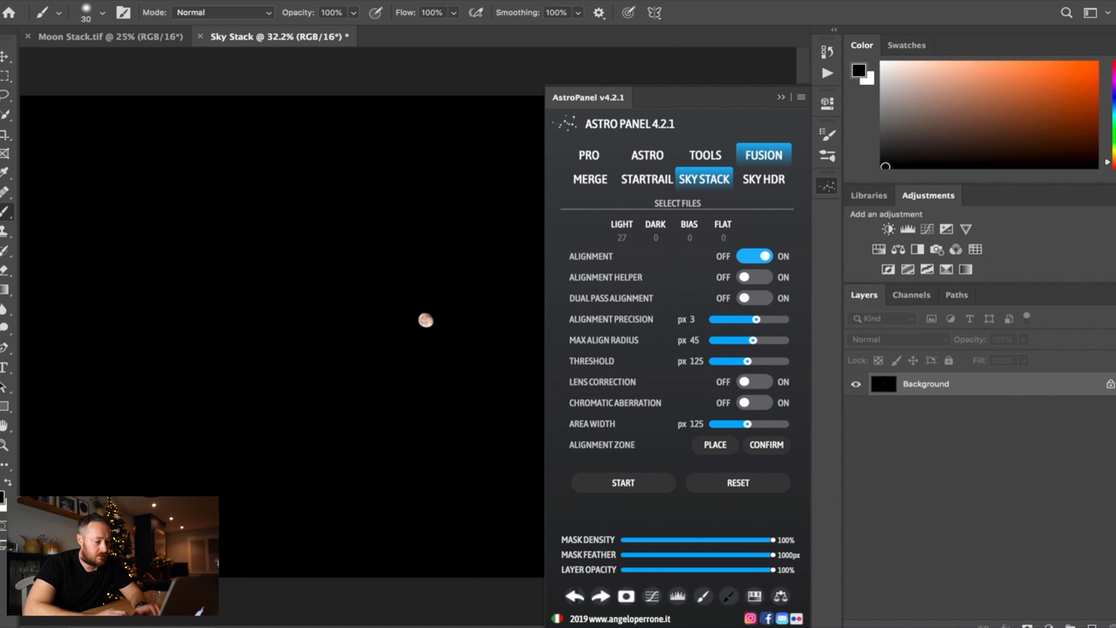
- Save the stacked image to the Desktop as an uncompressed TIFF named Moon stack, with interleaved pixel order and Macintosh byte order
click(133, 0)
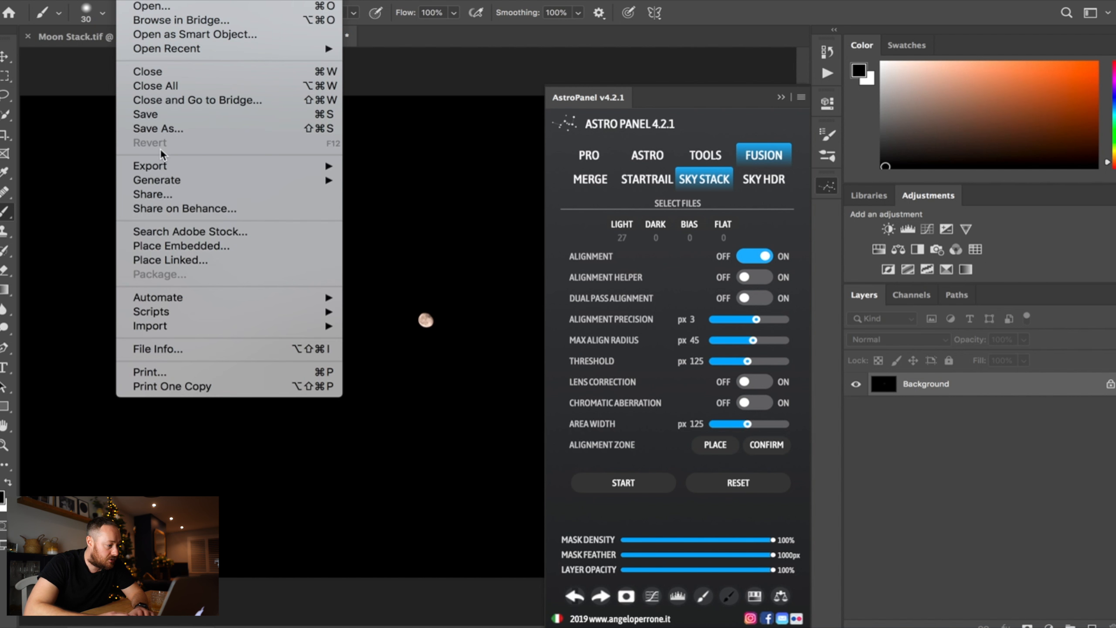
click(302, 127)
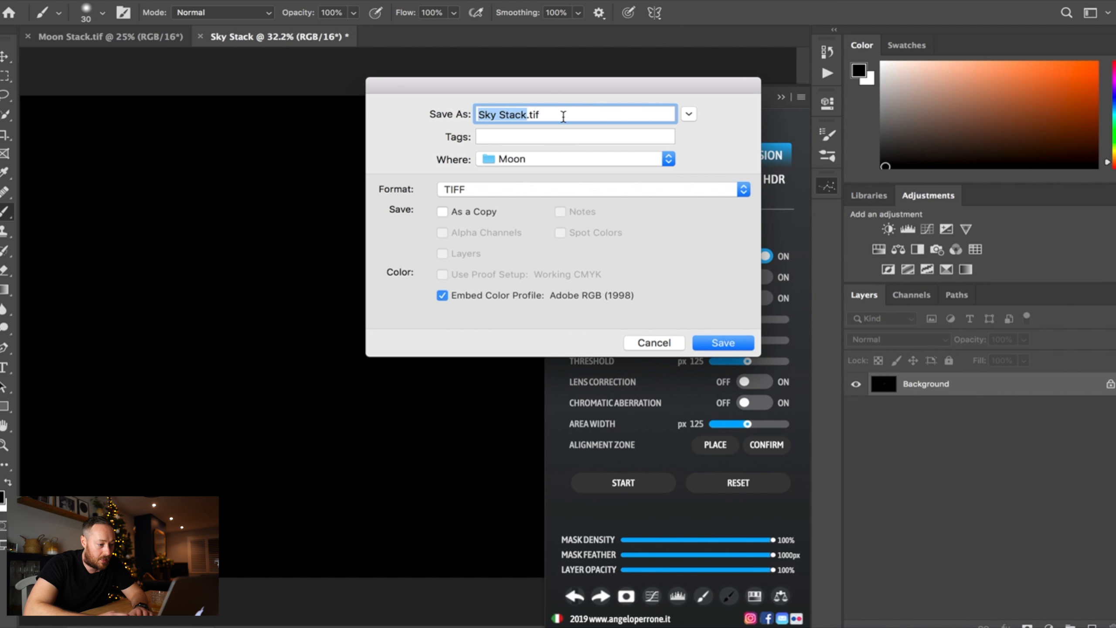
drag(550, 115, 409, 116)
text(Moon)
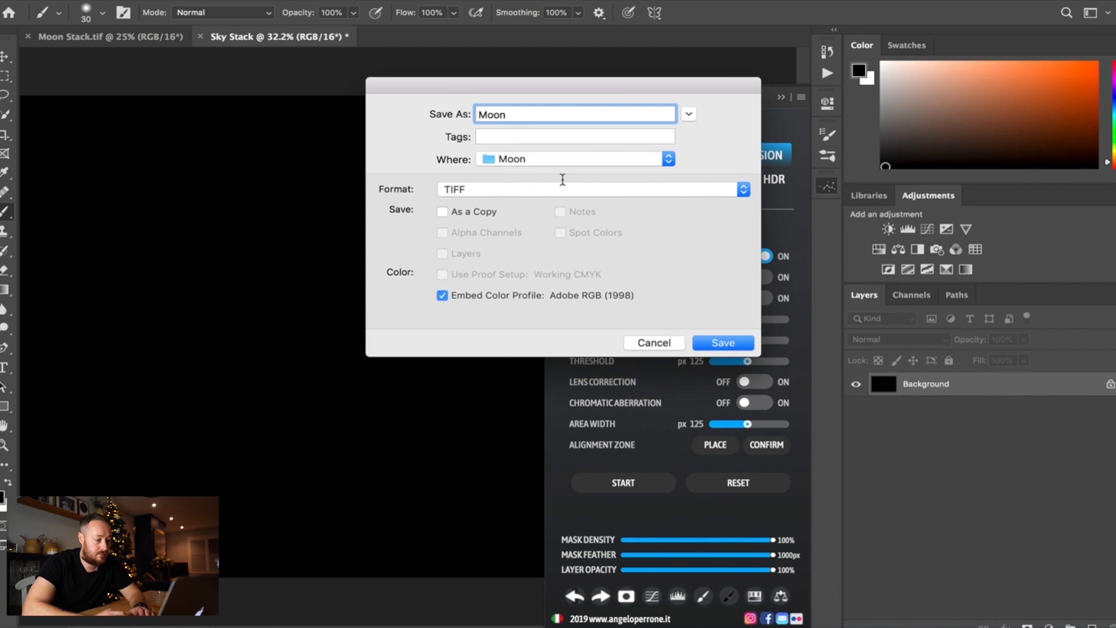
click(553, 161)
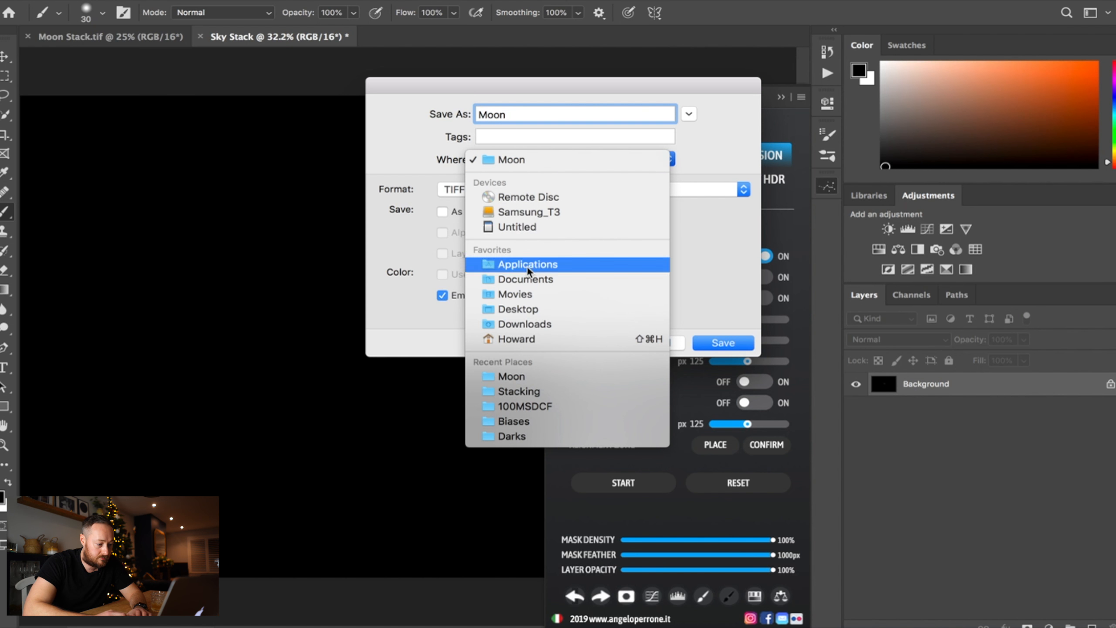
click(523, 310)
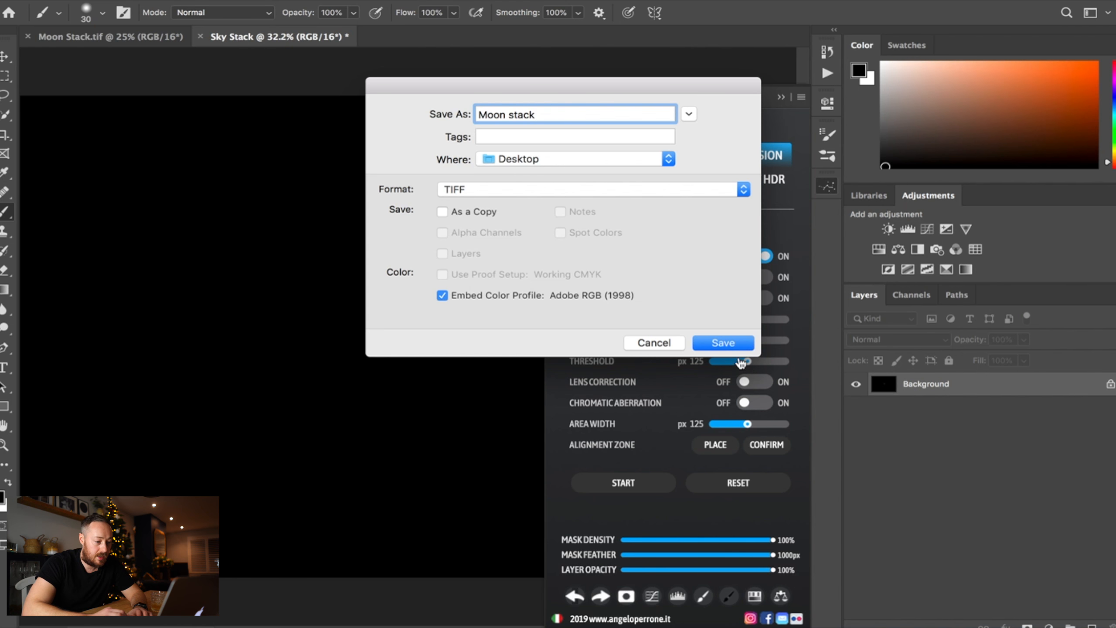
click(724, 343)
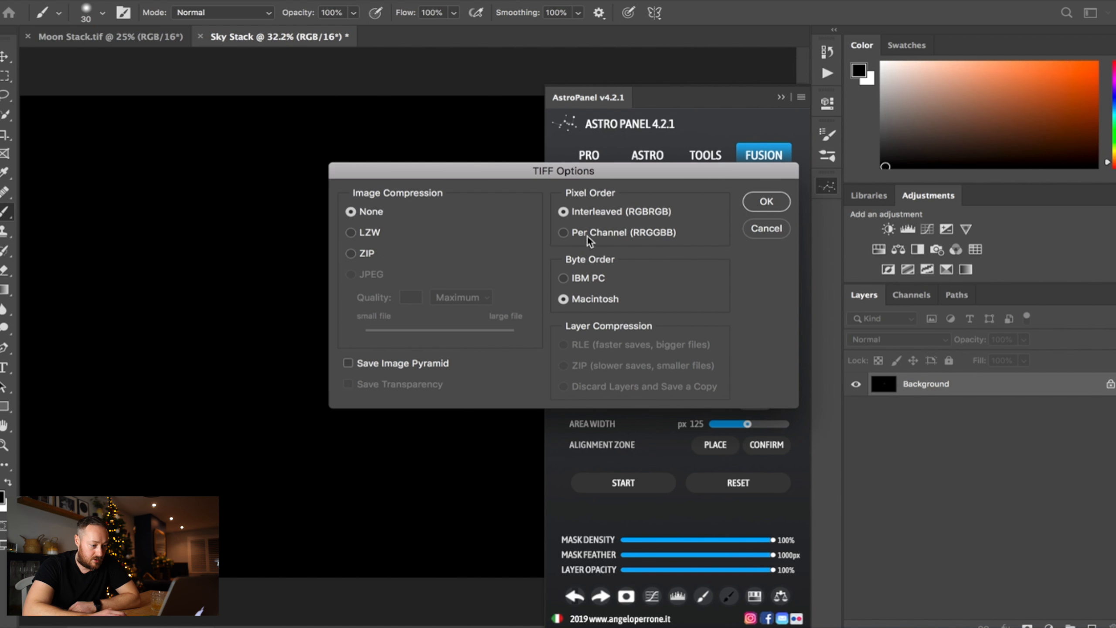
click(781, 201)
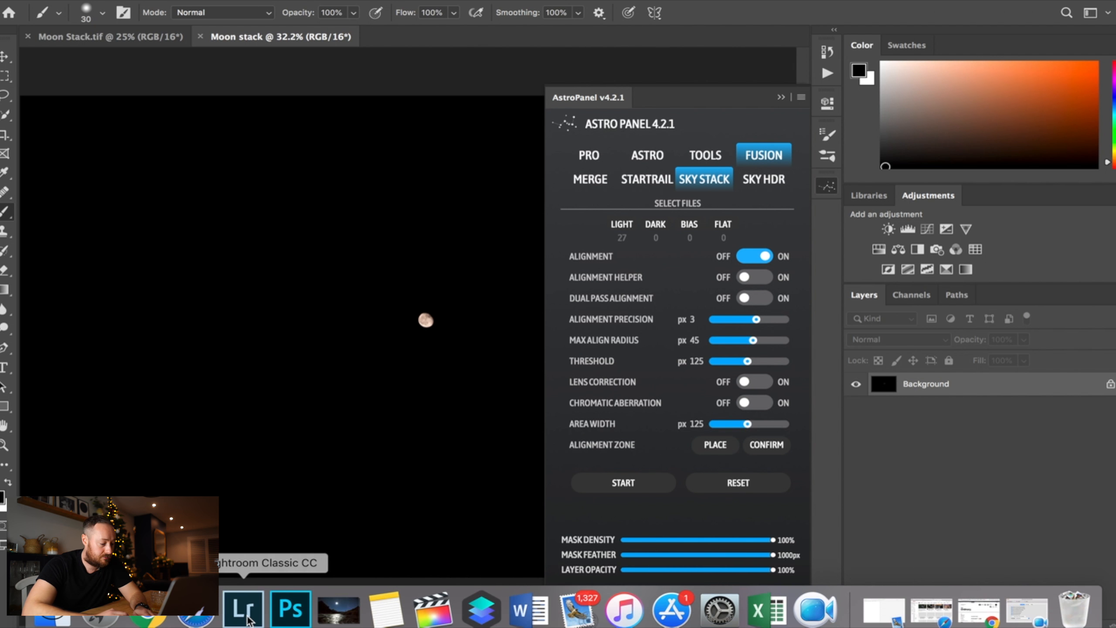
- Switch to Lightroom Classic and try to import the Moon stack TIFF from the Desktop folder into the photo library
click(246, 611)
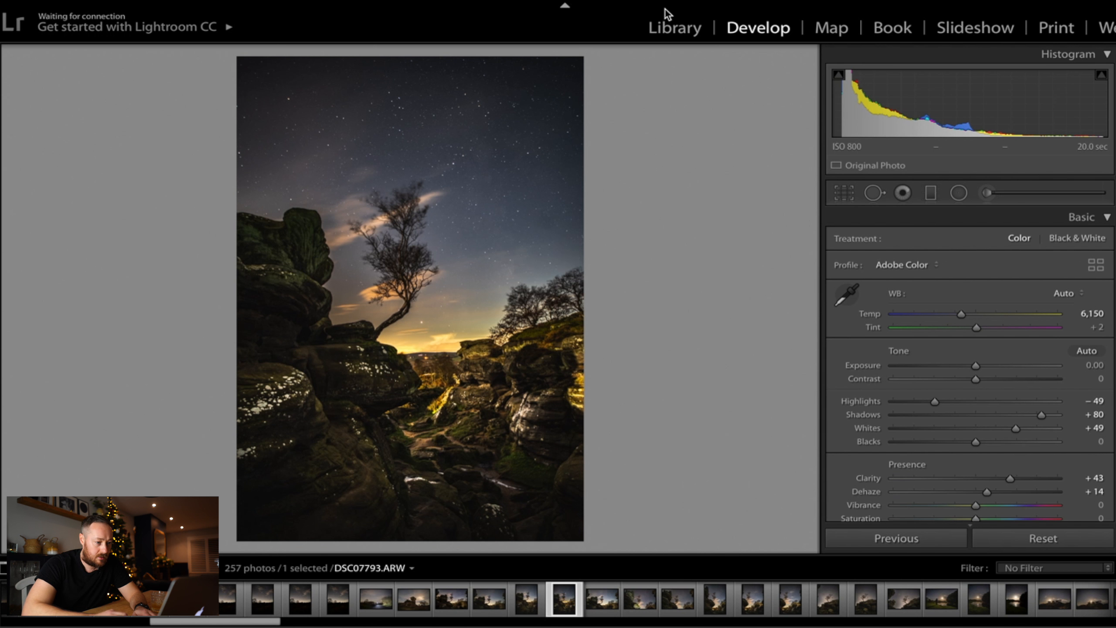
click(674, 35)
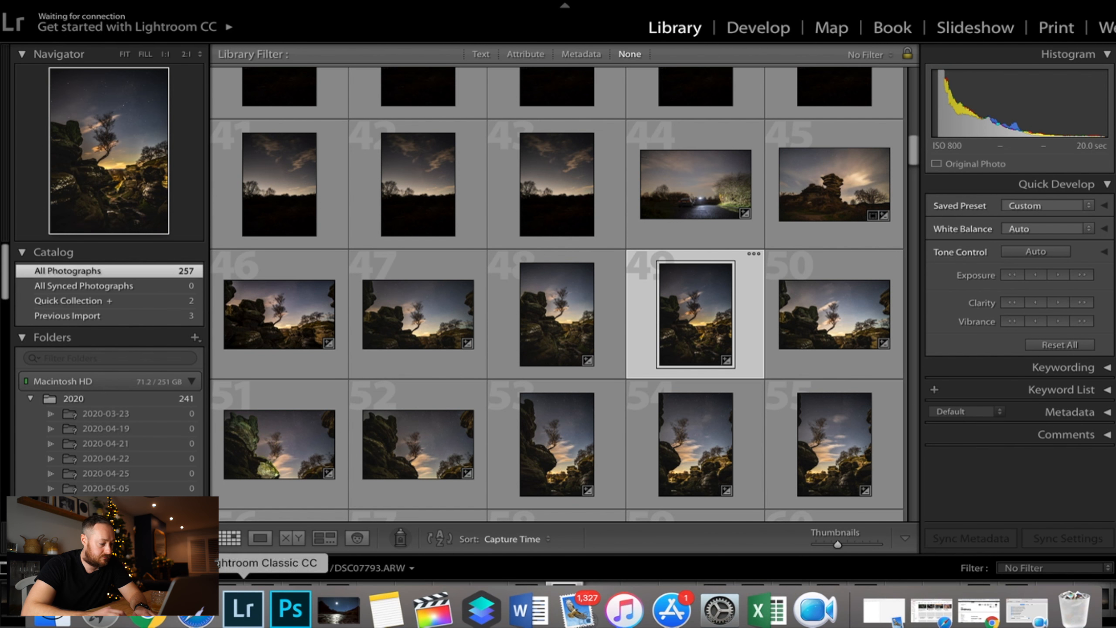
click(52, 612)
scroll(468, 298, up, 2)
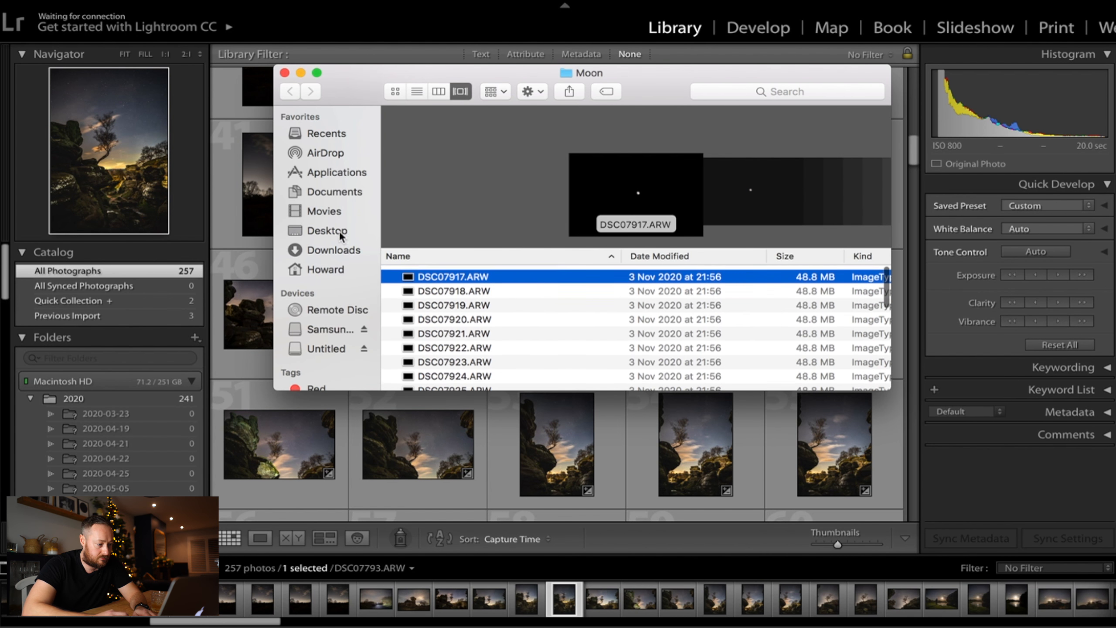
click(328, 234)
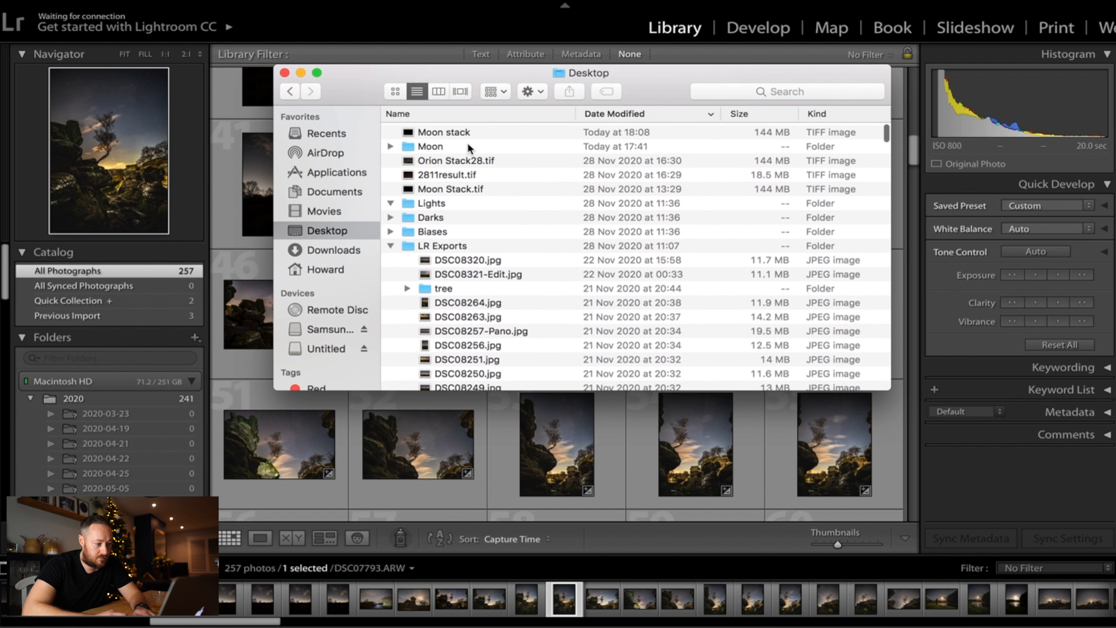
click(481, 130)
drag(446, 131, 361, 466)
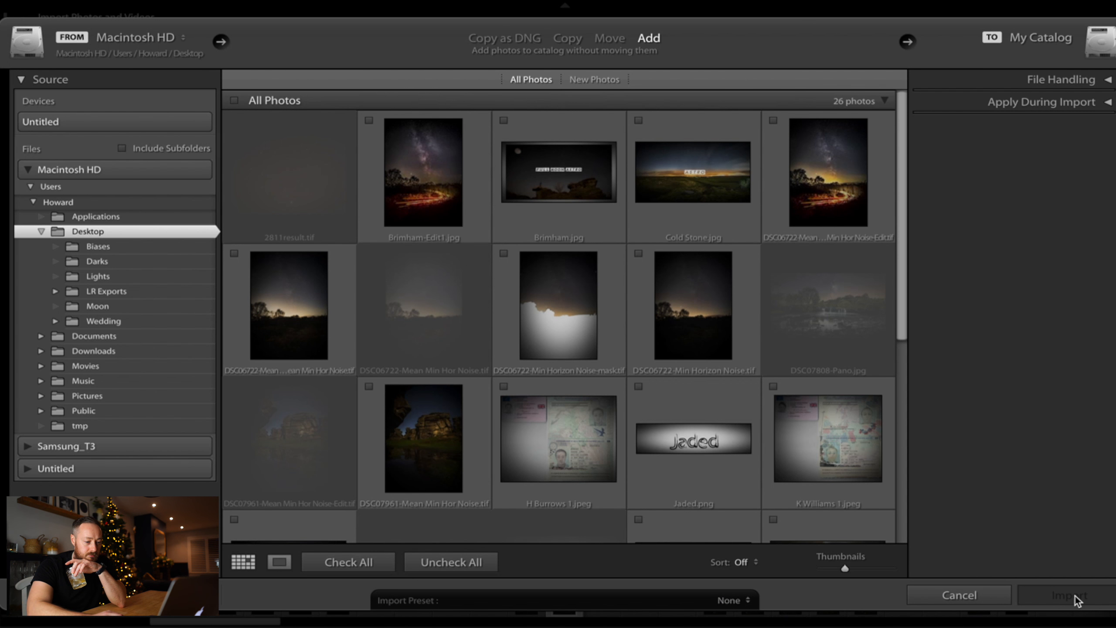
click(956, 597)
mouse_move(985, 625)
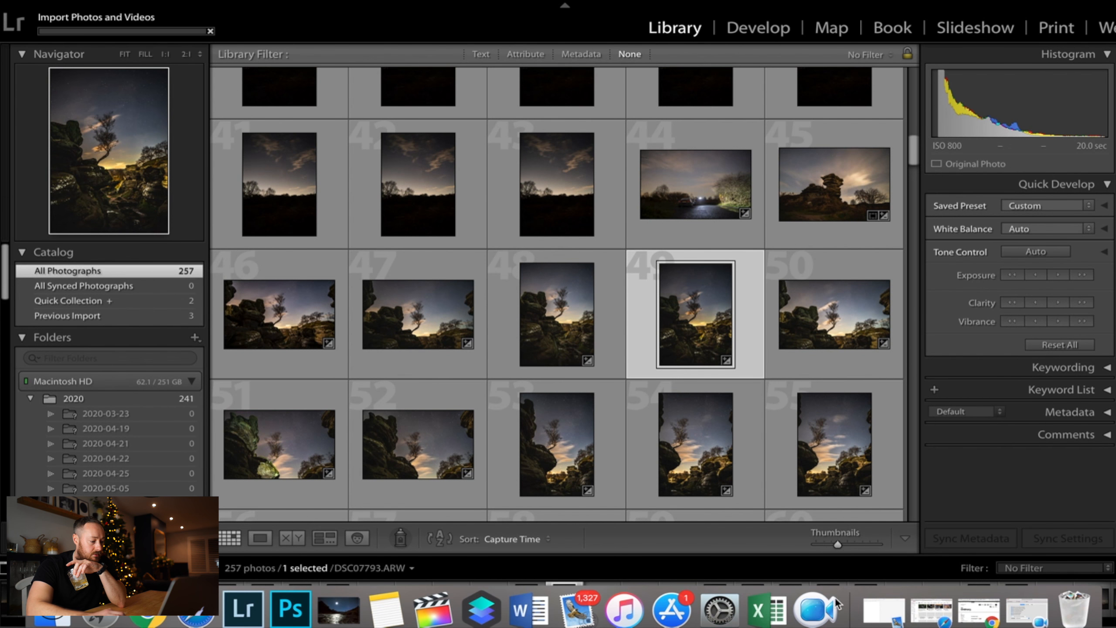
click(90, 617)
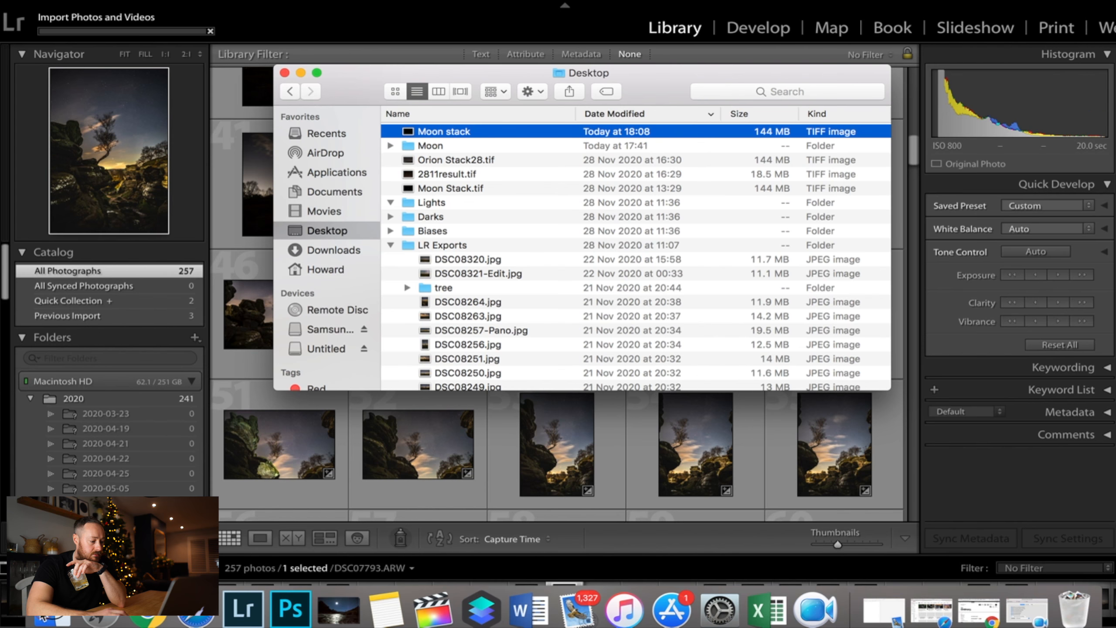
drag(444, 131, 398, 472)
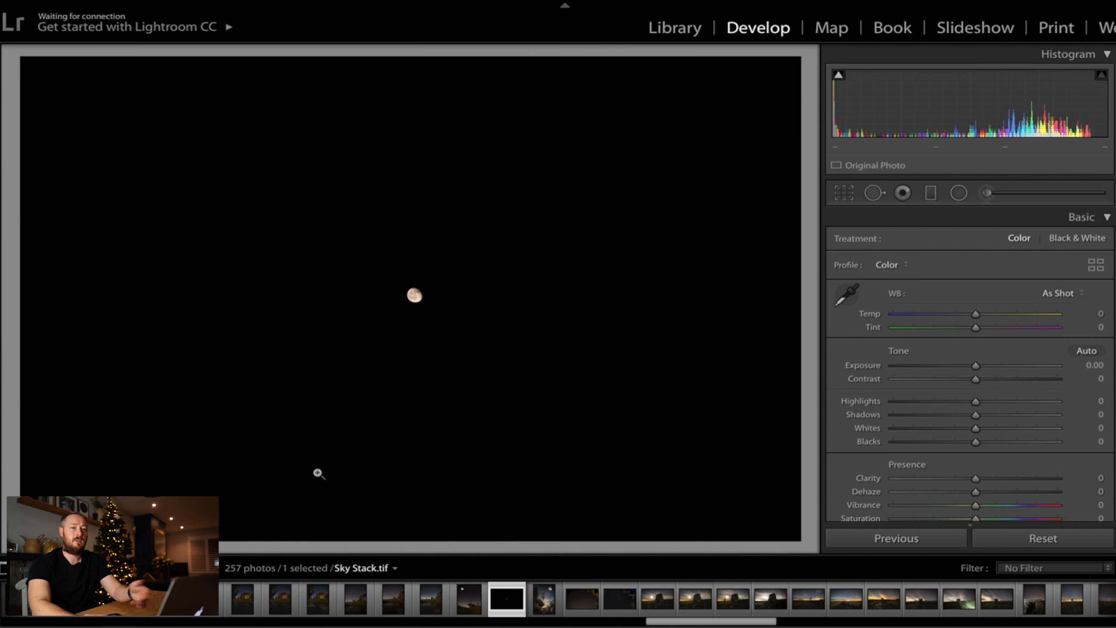
- Crop the Sky Stack.tif photo tightly at its original aspect ratio so the moon sits larger near the frame's centre
click(414, 294)
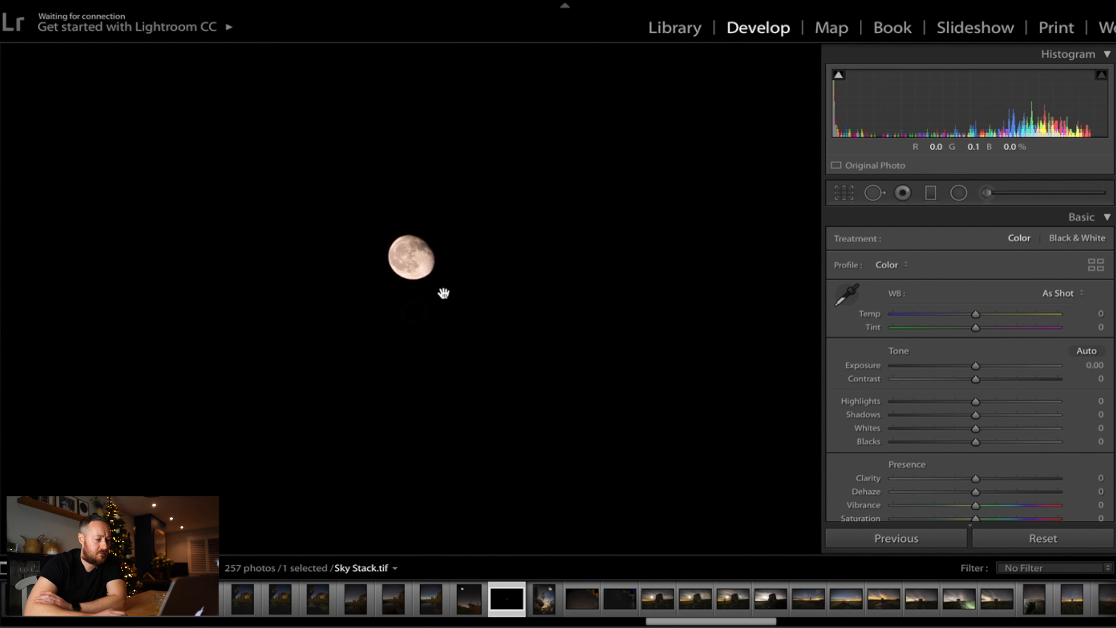
click(406, 266)
mouse_move(624, 616)
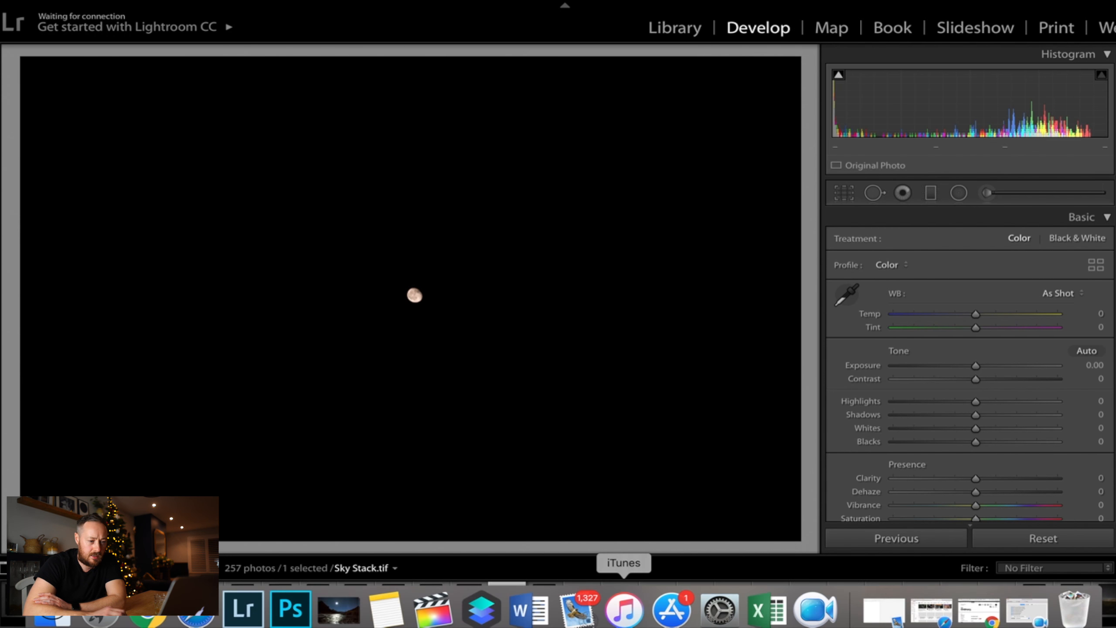
click(844, 194)
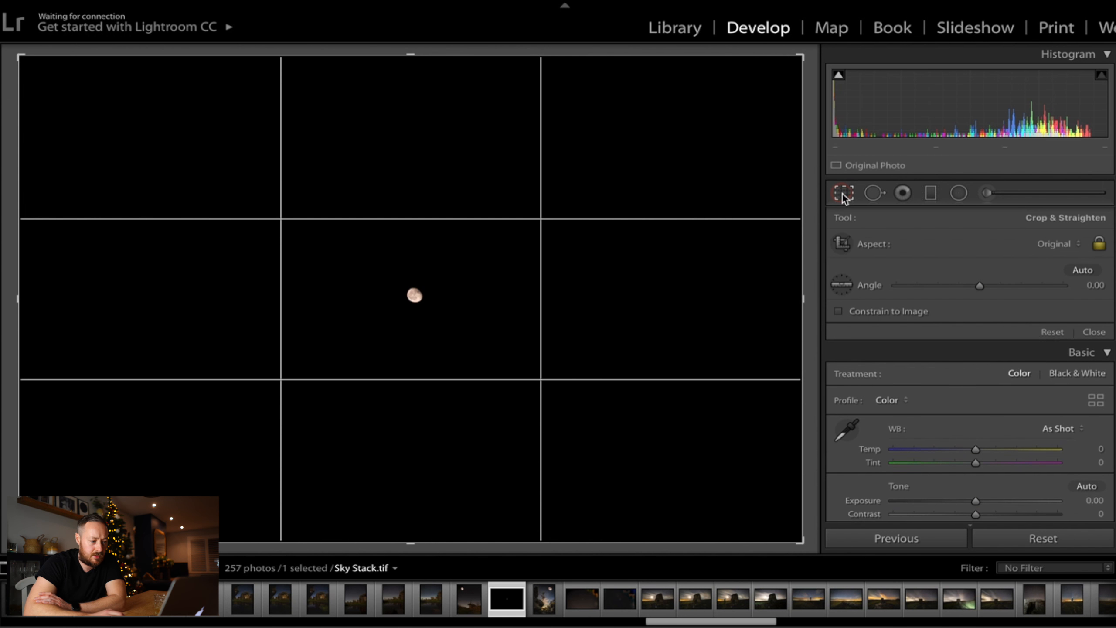
drag(19, 56, 322, 242)
drag(396, 299, 554, 379)
drag(441, 312, 568, 417)
key(Return)
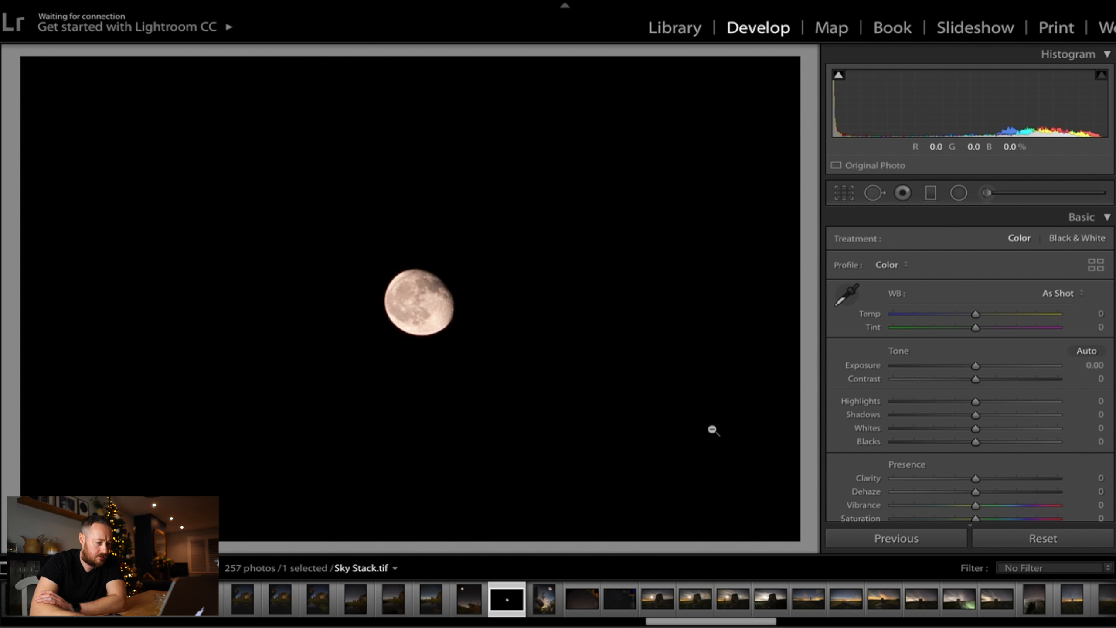
- Set the moon photo's Clarity to +29 and Dehaze to -12, with sharpening Amount 5 and Masking 100
mouse_move(975, 478)
mouse_down()
mouse_move(1010, 480)
mouse_move(965, 492)
mouse_up()
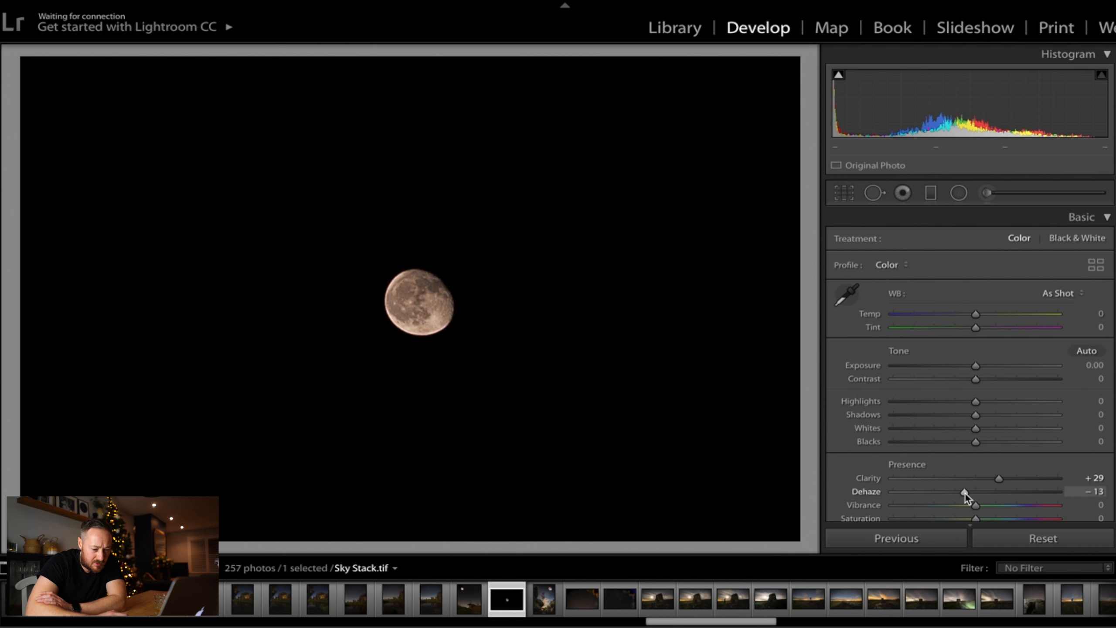
scroll(1003, 387, down, 7)
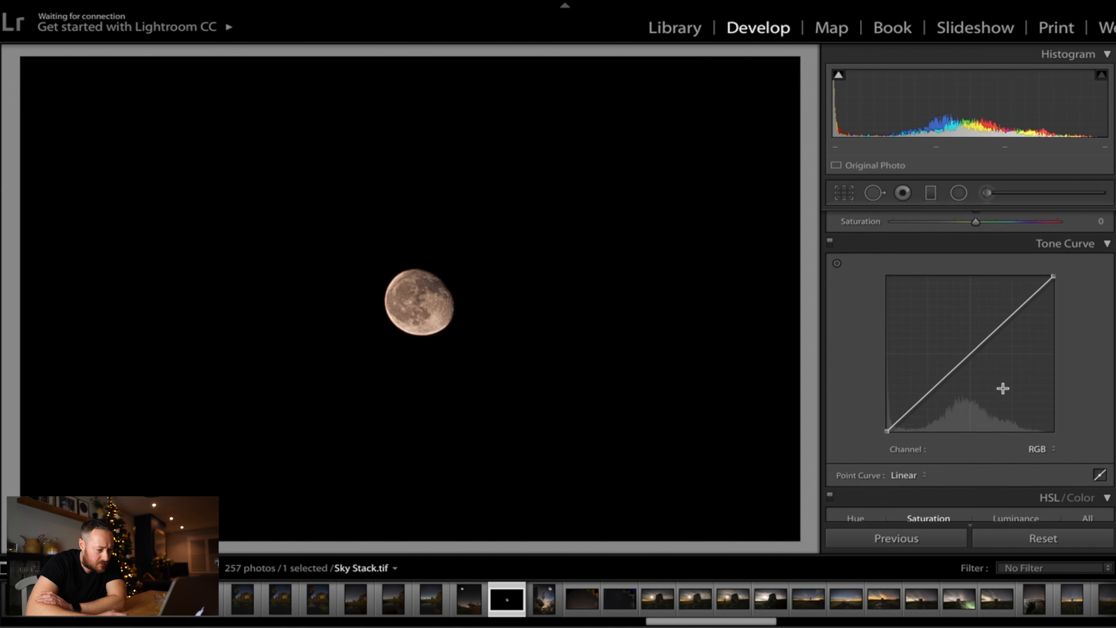
scroll(1002, 387, down, 10)
mouse_move(895, 344)
mouse_down()
mouse_move(918, 343)
mouse_move(898, 346)
mouse_up()
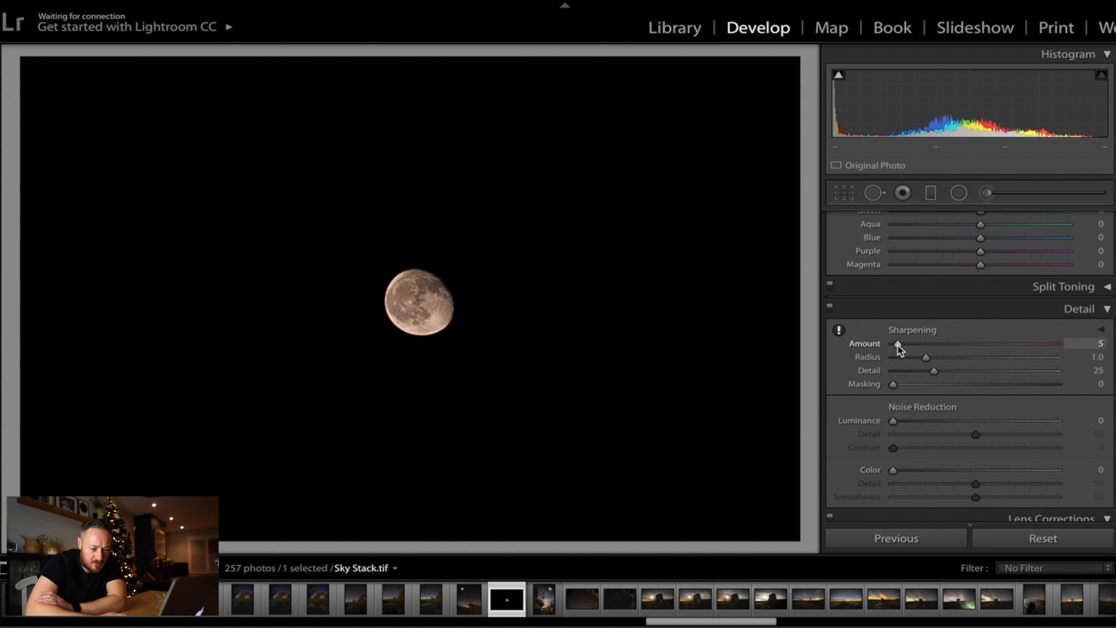
drag(893, 384, 1064, 383)
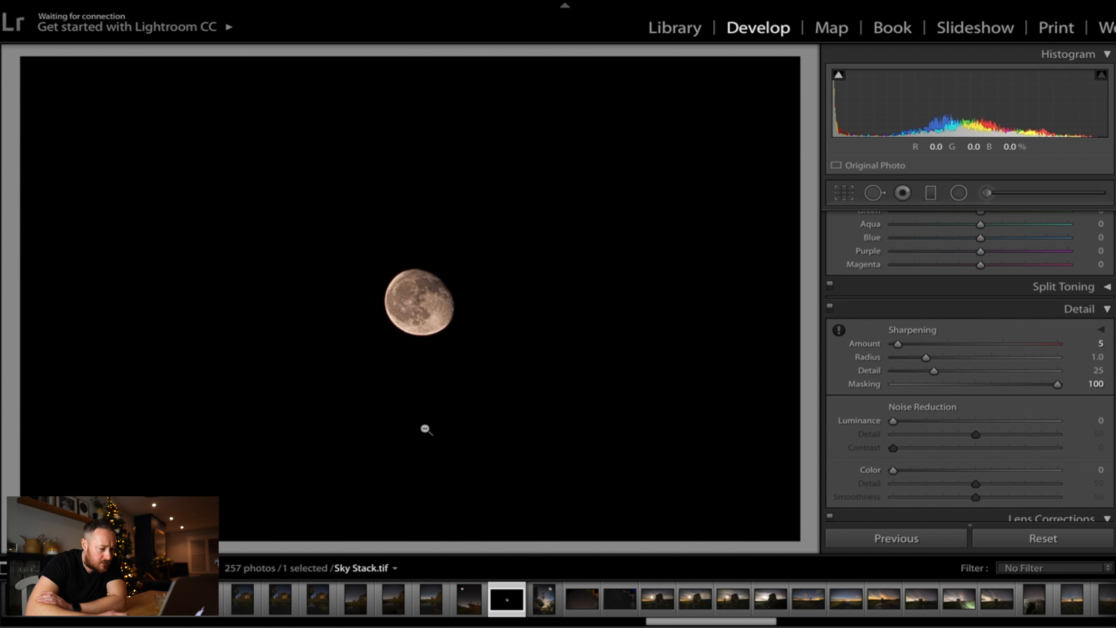
- Set the moon photo's white balance to Auto
scroll(878, 427, up, 15)
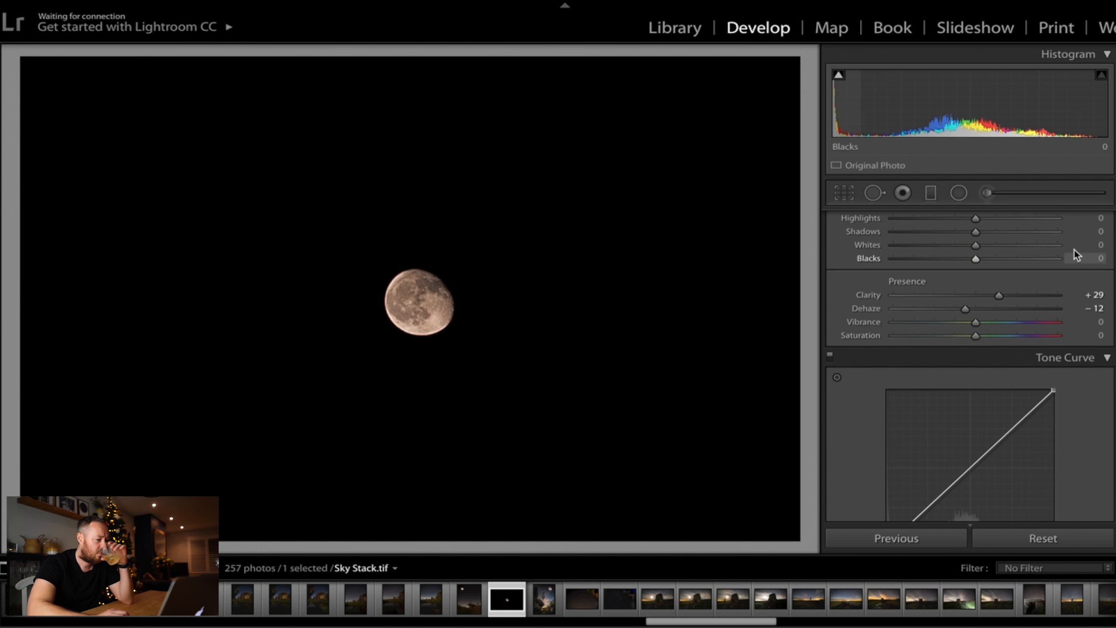
scroll(1072, 262, down, 1)
click(1055, 293)
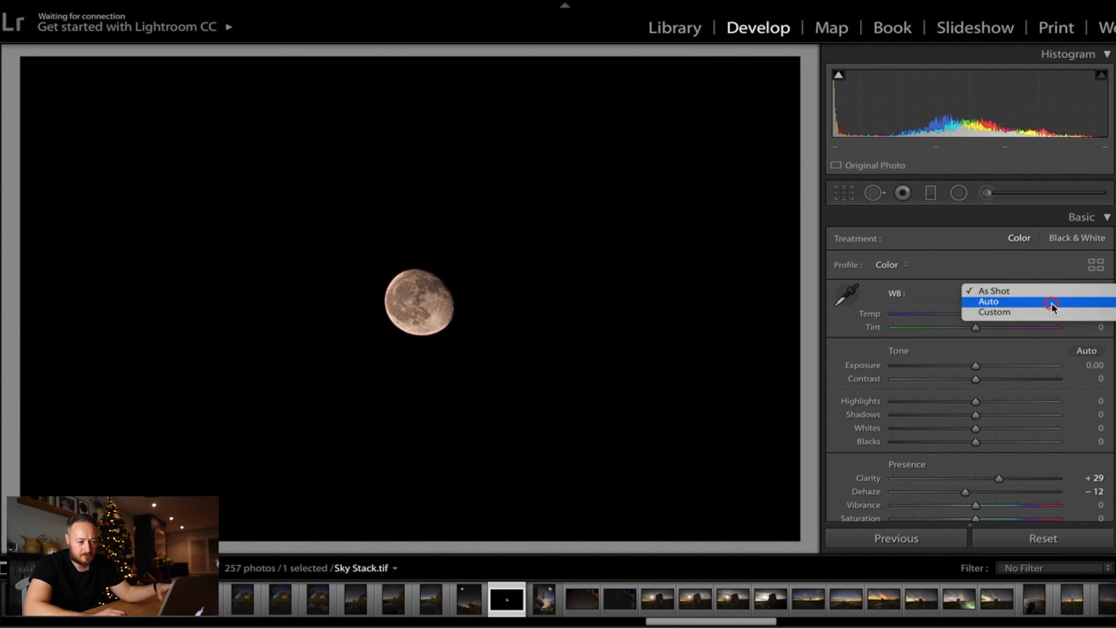
click(1052, 301)
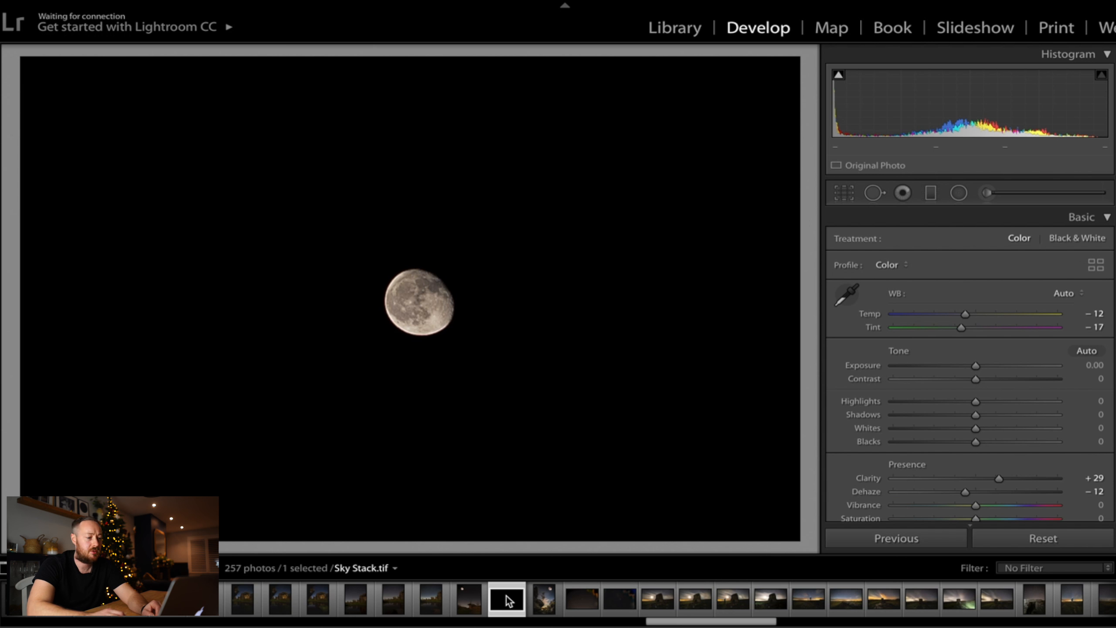
- Add the tree landscape photo DSC07793.ARW to the selection with the moon photo and open both as layers in Photoshop
scroll(509, 600, up, 5)
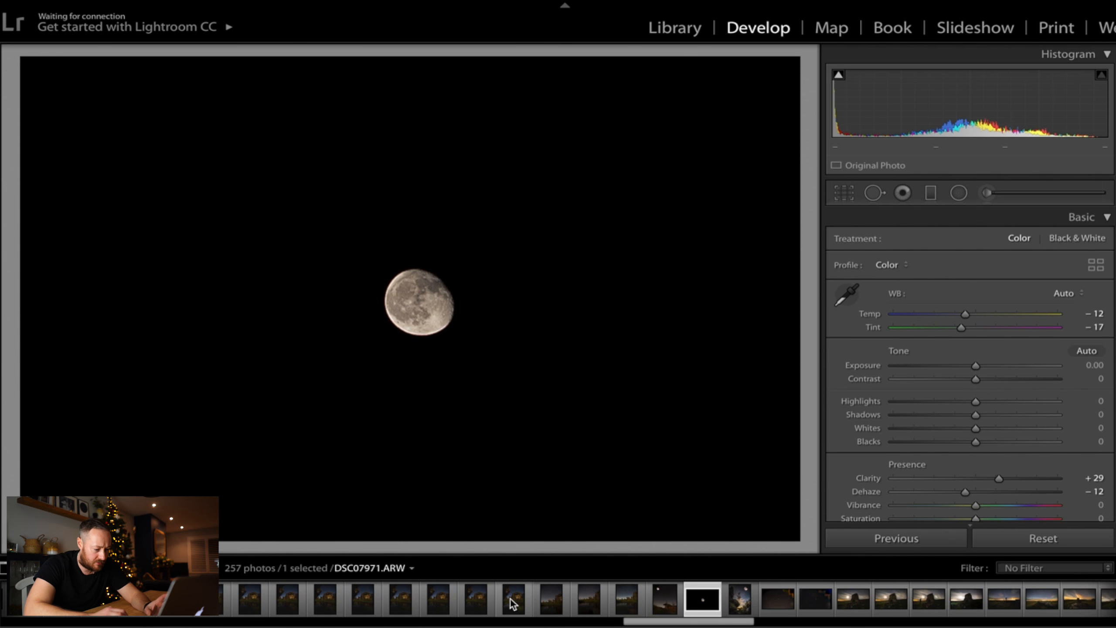
scroll(624, 598, up, 10)
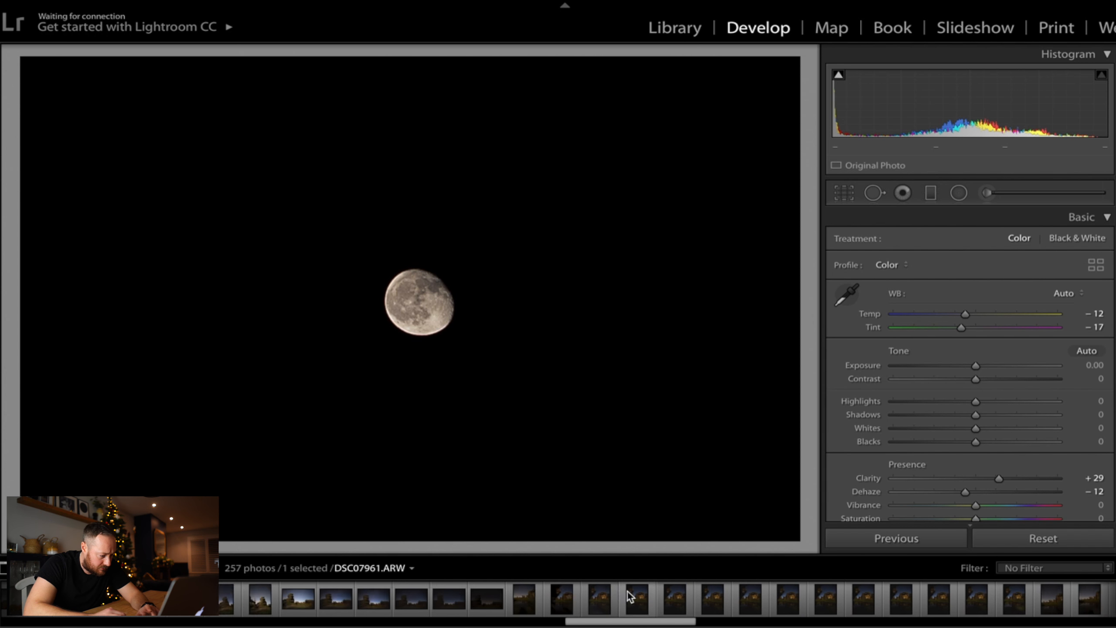
scroll(630, 598, up, 10)
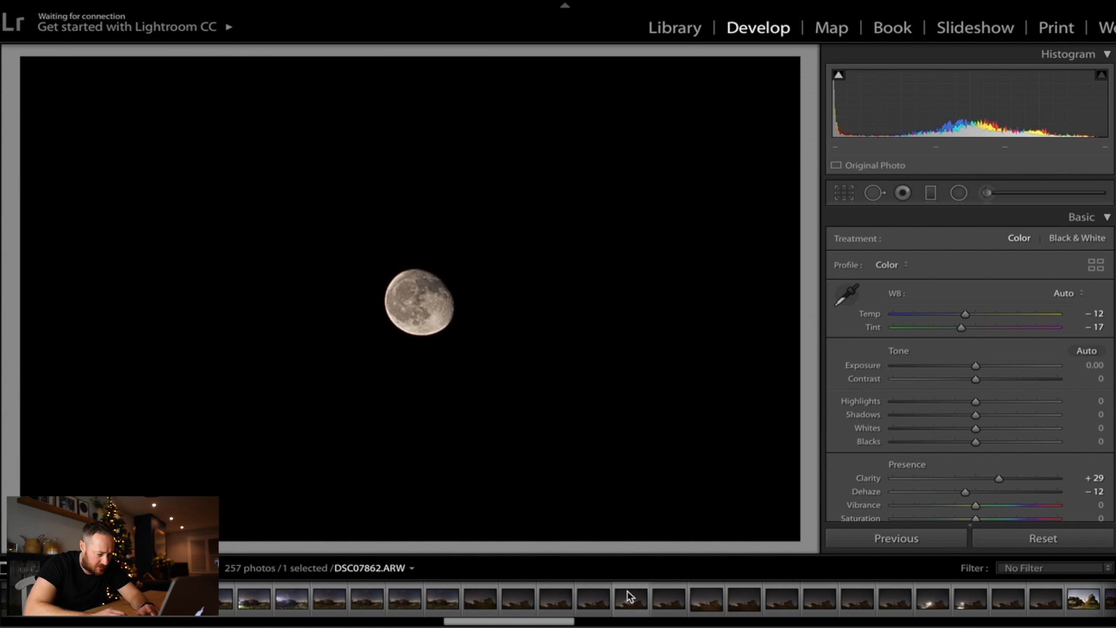
scroll(546, 601, up, 10)
super+click(242, 605)
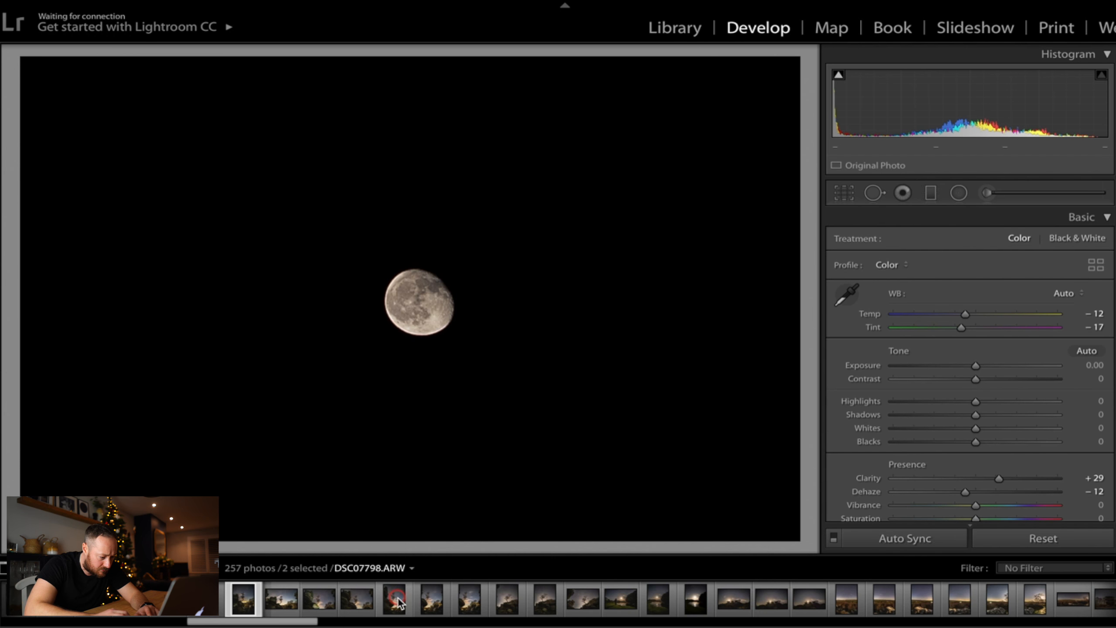
right_click(241, 606)
mouse_move(369, 303)
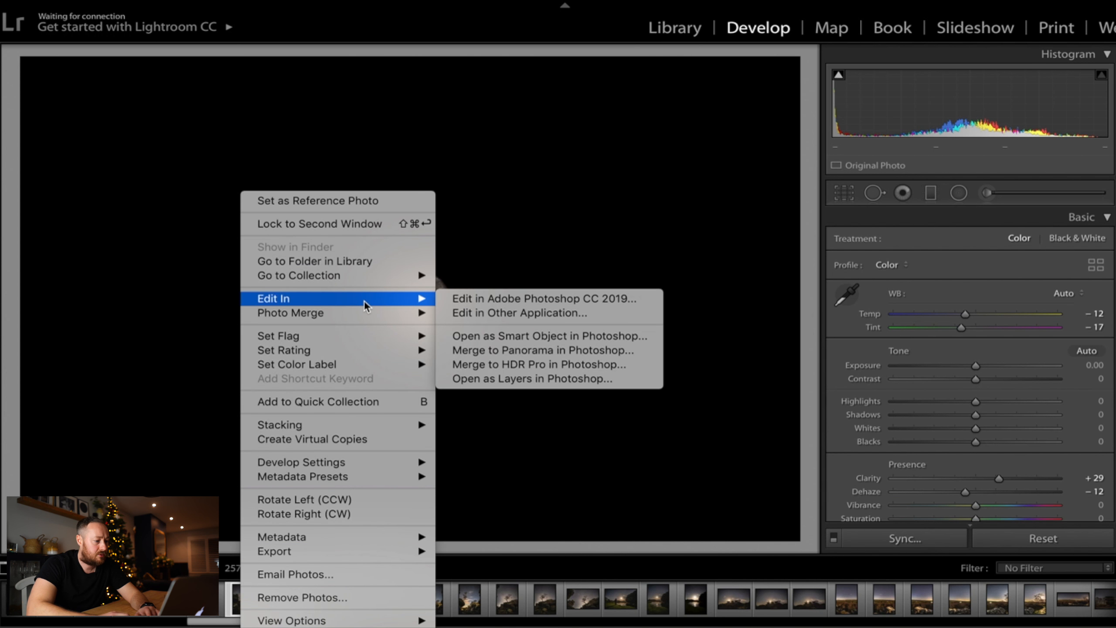
click(563, 381)
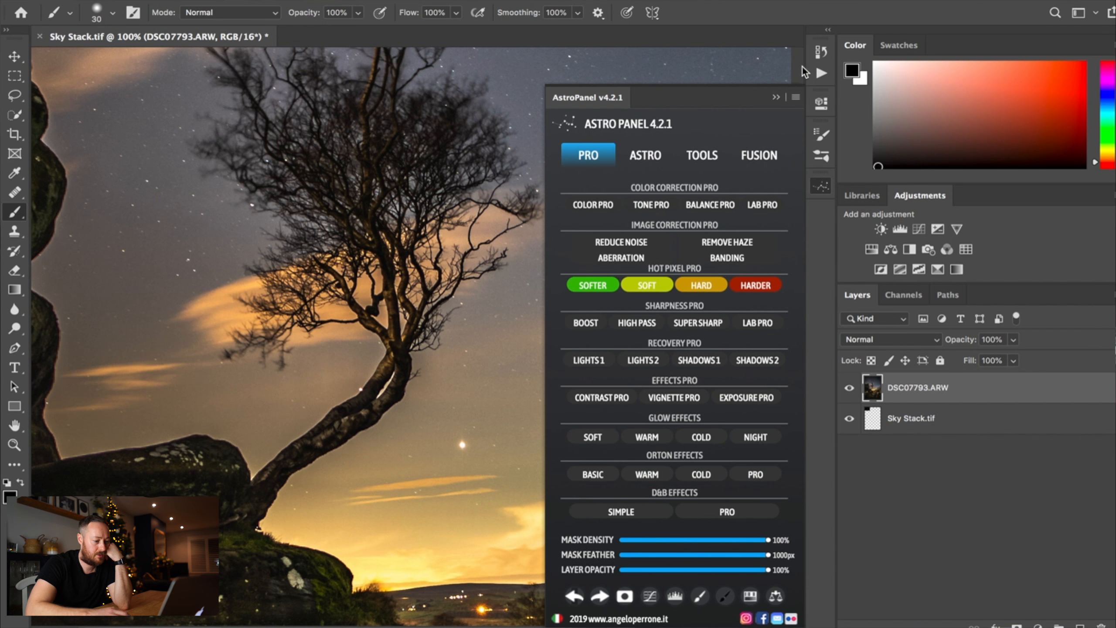
- Collapse the AstroPanel and make Sky Stack.tif the active layer beneath the landscape photo
click(776, 97)
scroll(437, 327, down, 8)
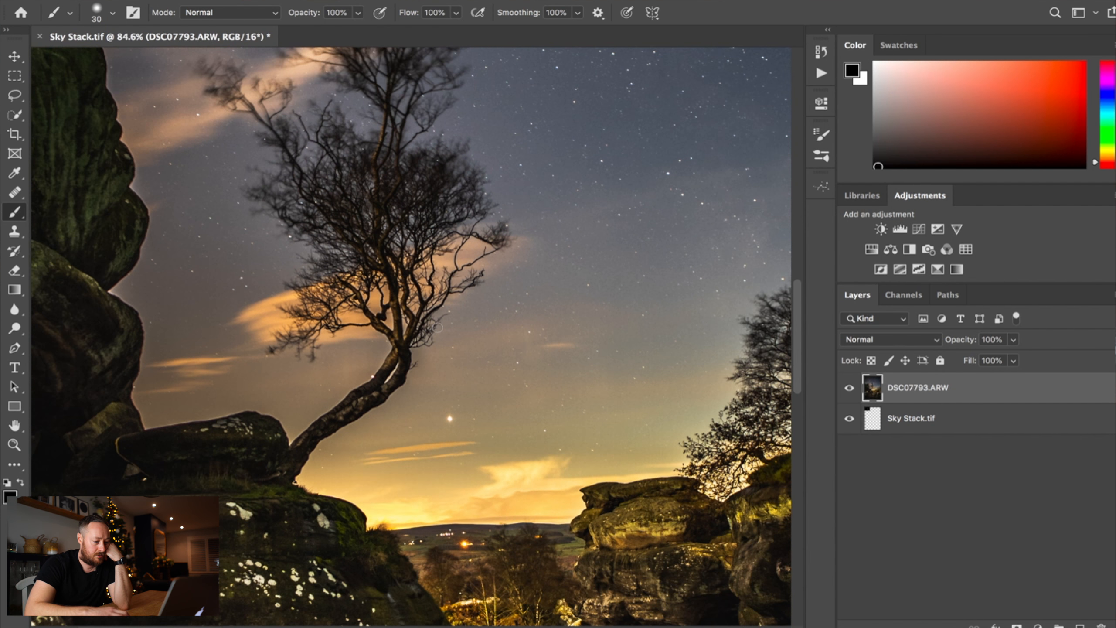
scroll(437, 328, down, 4)
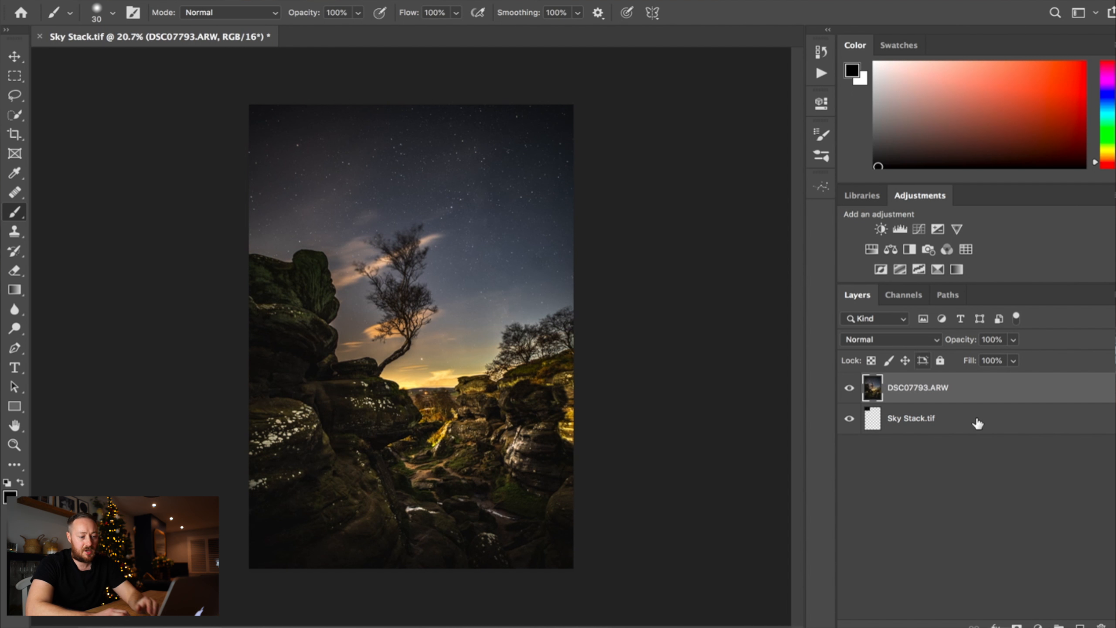
click(912, 422)
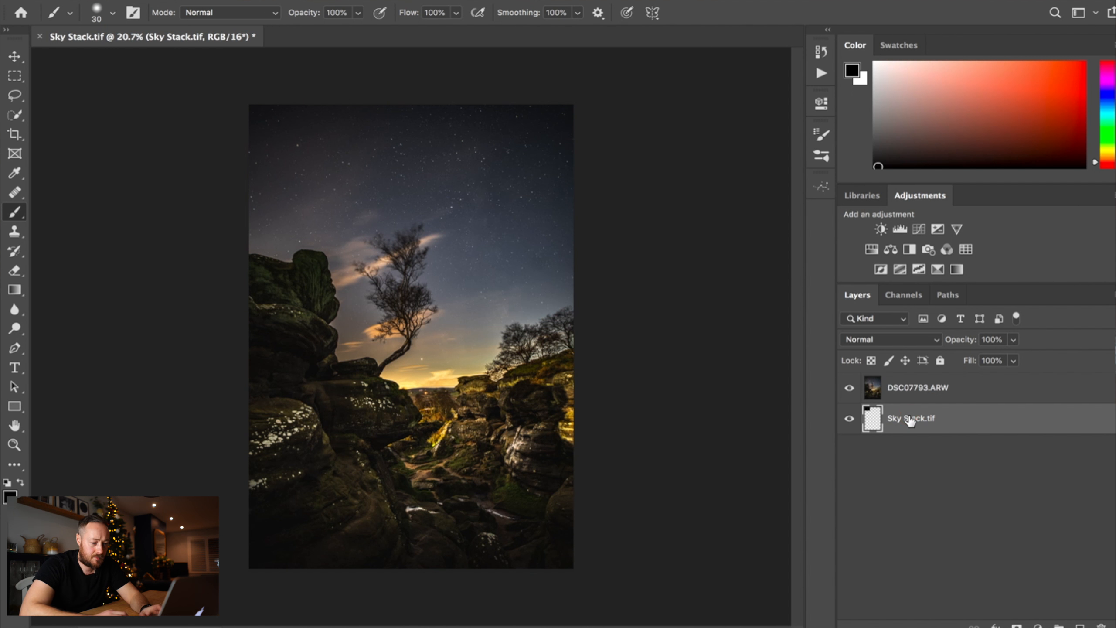
- Check what lies under the landscape photo, and move the DSC07793.ARW layer beneath Sky Stack.tif
click(849, 389)
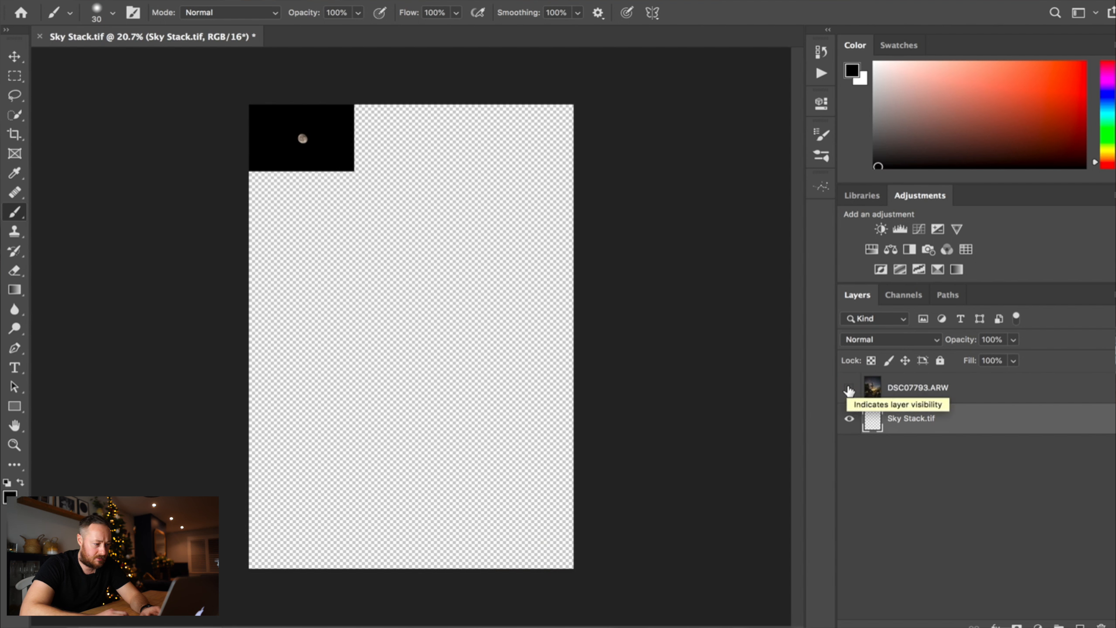
click(849, 389)
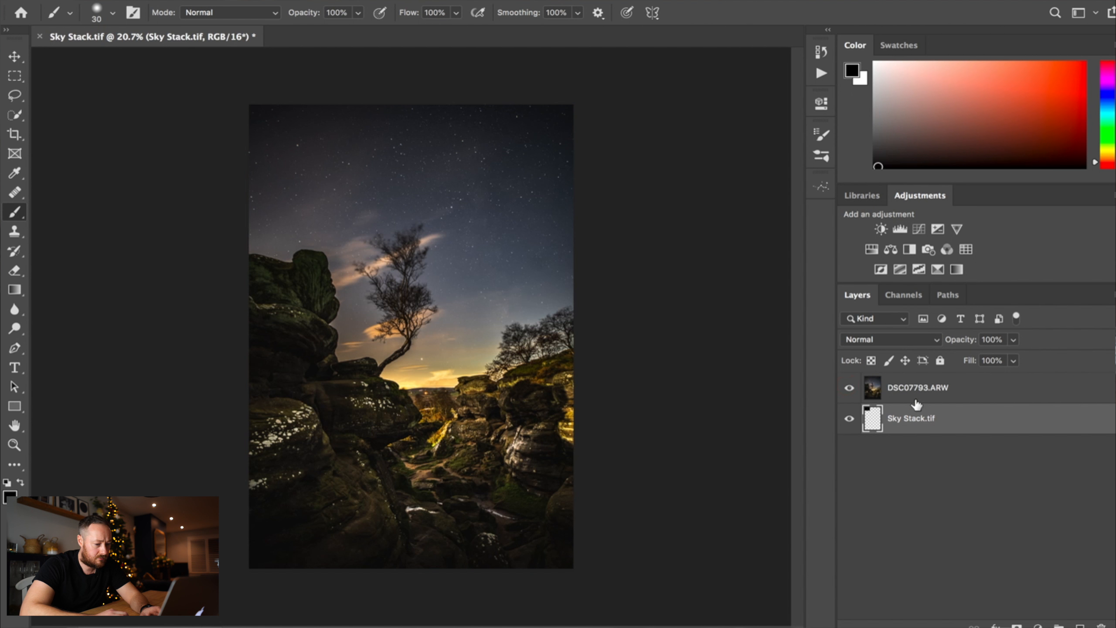
drag(923, 393, 926, 438)
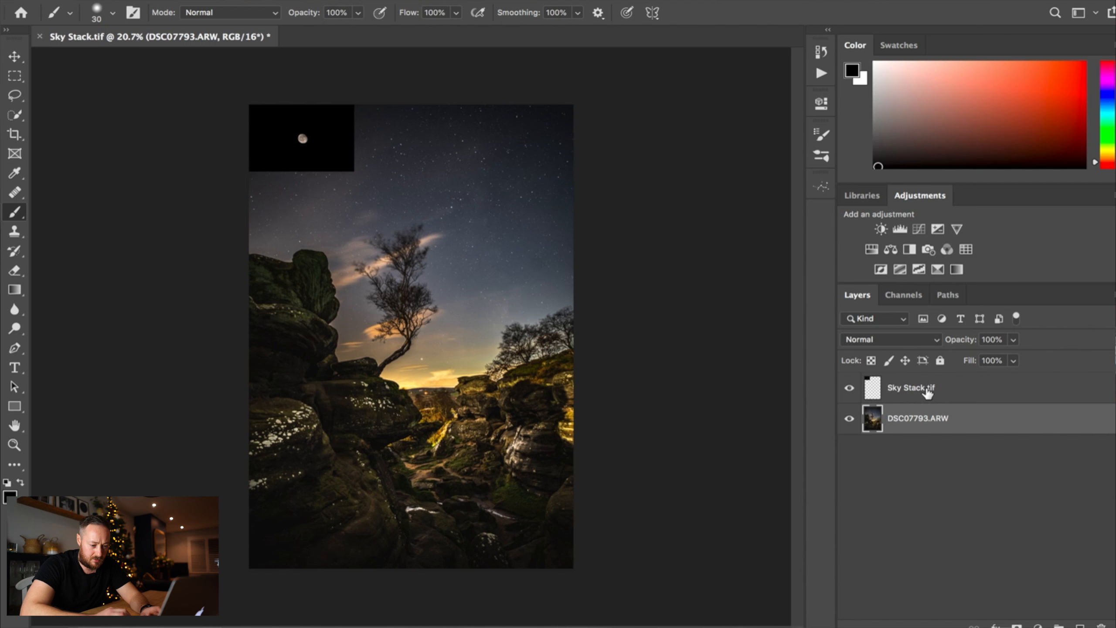
- Scale the Sky Stack.tif layer proportionally to about 439% and position it so the moon sits in the landscape's upper-right sky
click(924, 387)
key(ctrl+t)
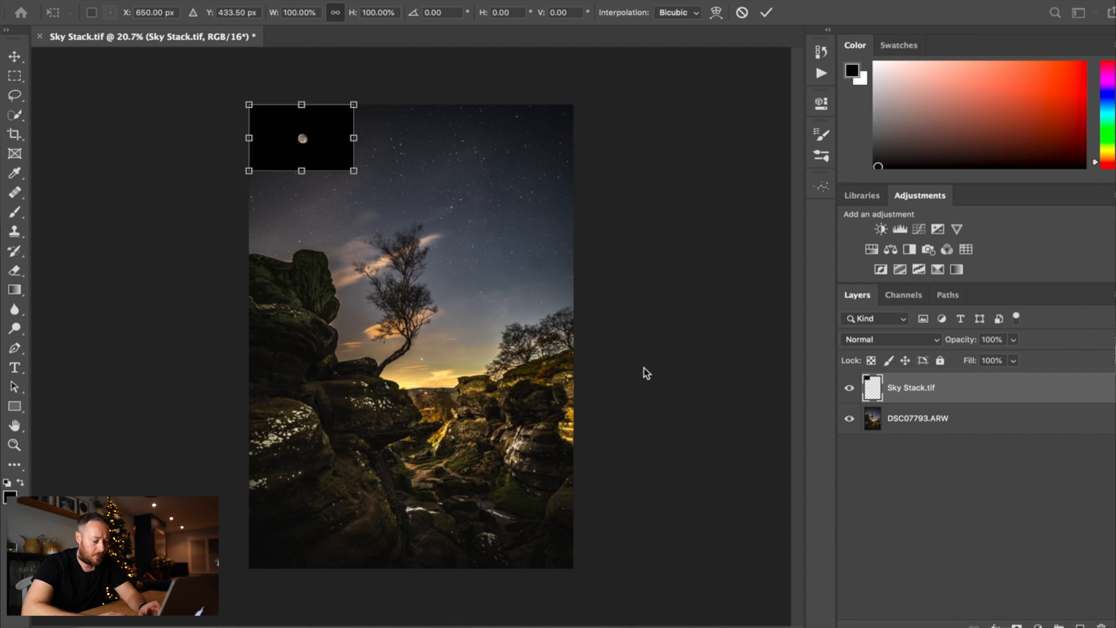
drag(353, 171, 463, 239)
drag(347, 190, 409, 169)
drag(544, 218, 629, 337)
drag(544, 244, 503, 201)
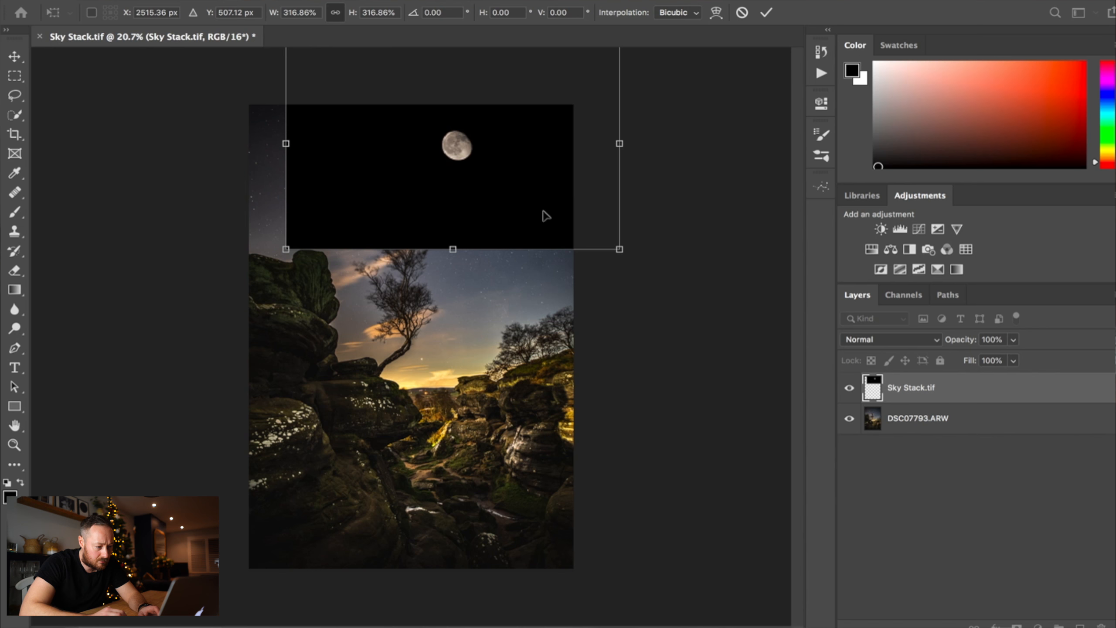
drag(620, 249, 706, 394)
drag(491, 252, 473, 220)
scroll(469, 169, up, 5)
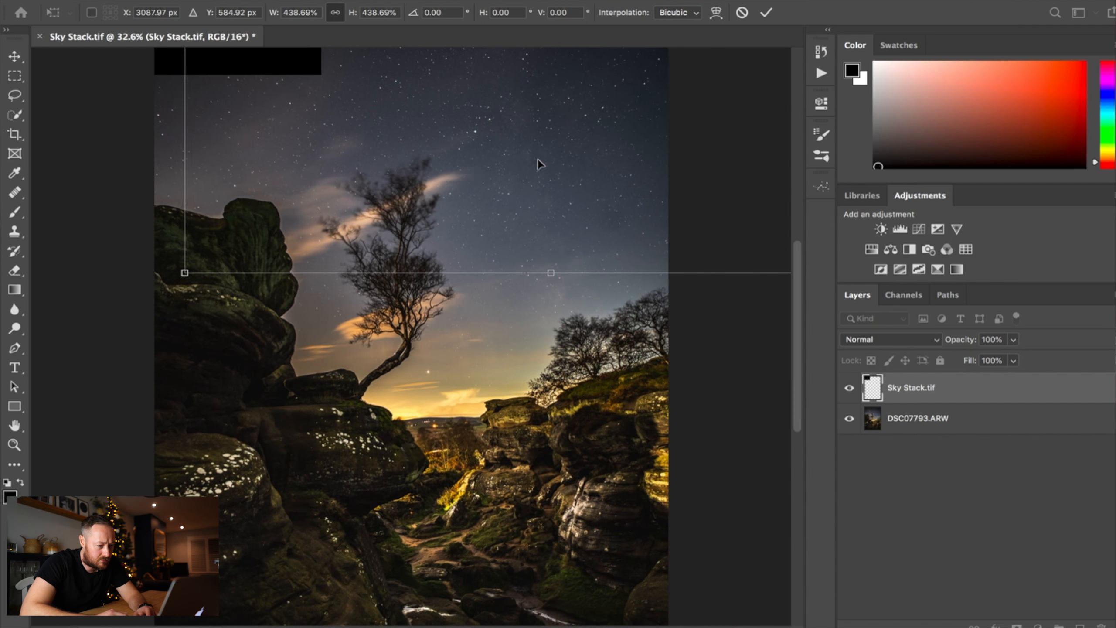
scroll(555, 162, up, 1)
scroll(555, 163, up, 5)
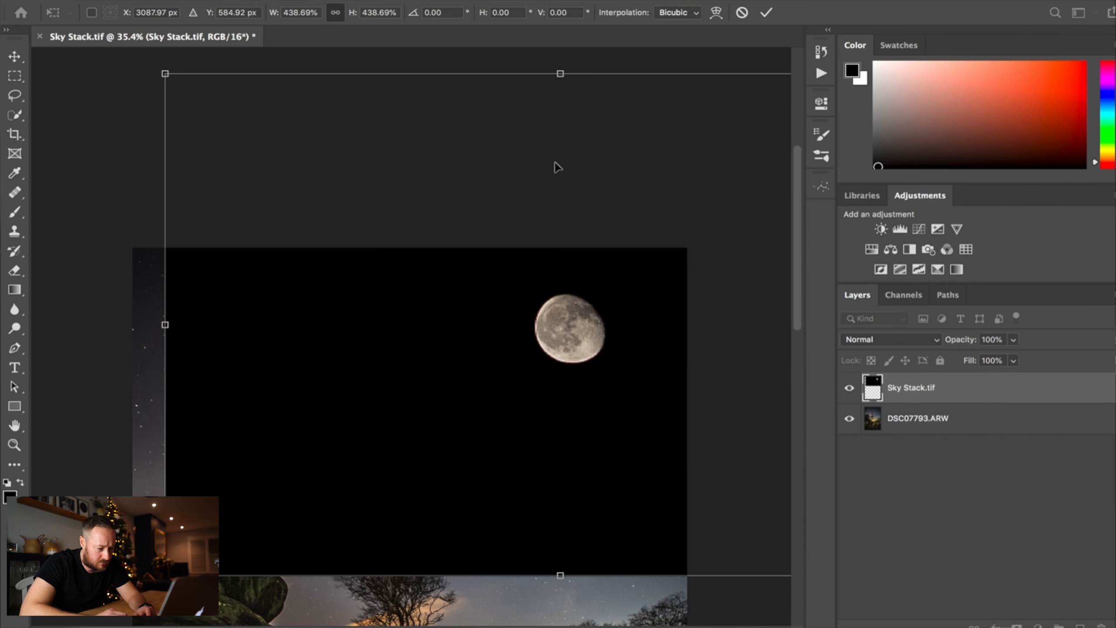
scroll(556, 167, down, 5)
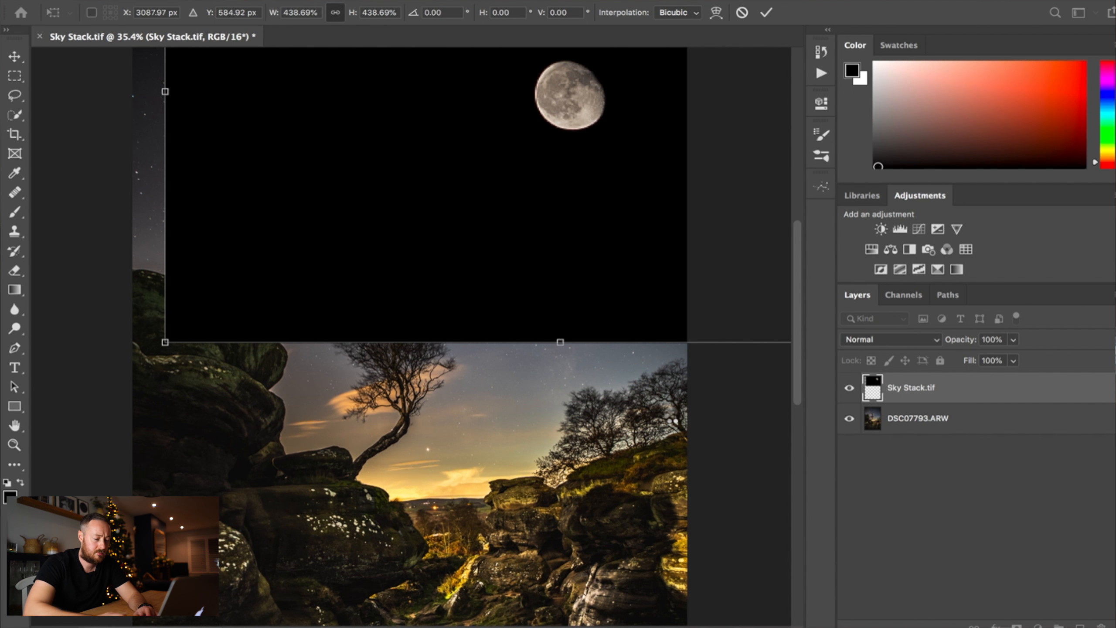
key(Return)
- Move Sky Stack.tif beneath the landscape layer and reduce the DSC07793.ARW layer's opacity to 53%
key(b)
scroll(413, 339, down, 3)
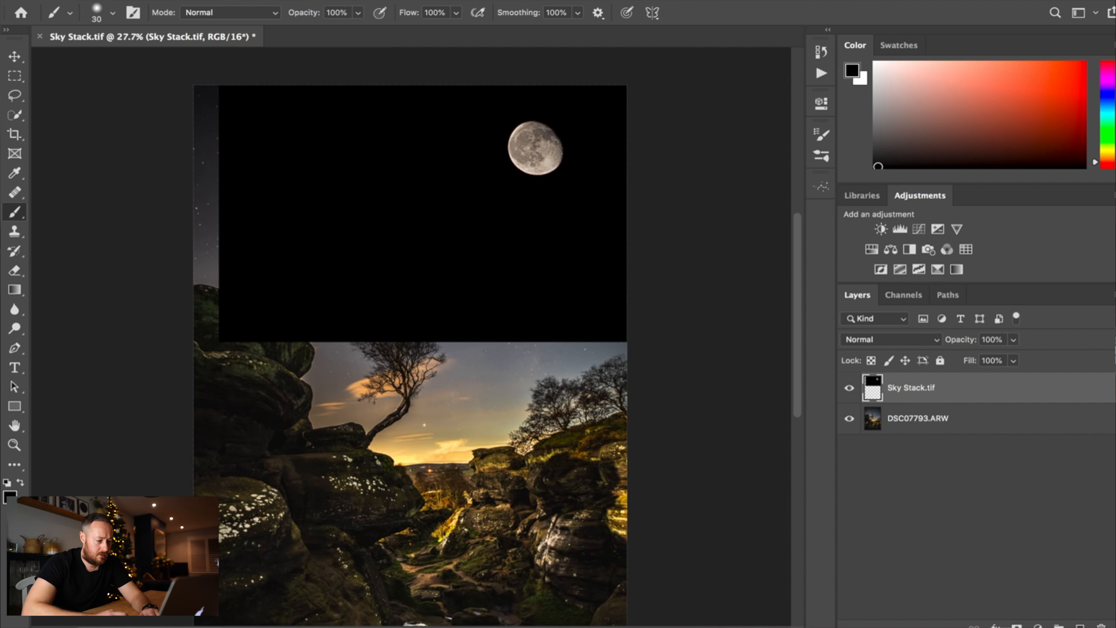
drag(951, 401, 926, 455)
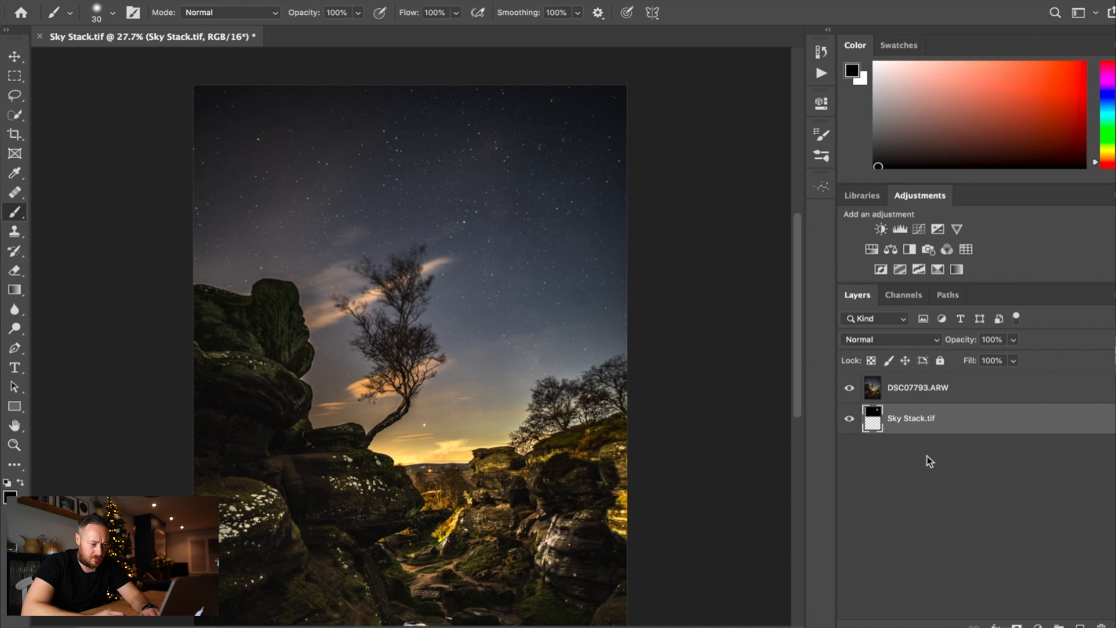
click(924, 398)
click(1013, 339)
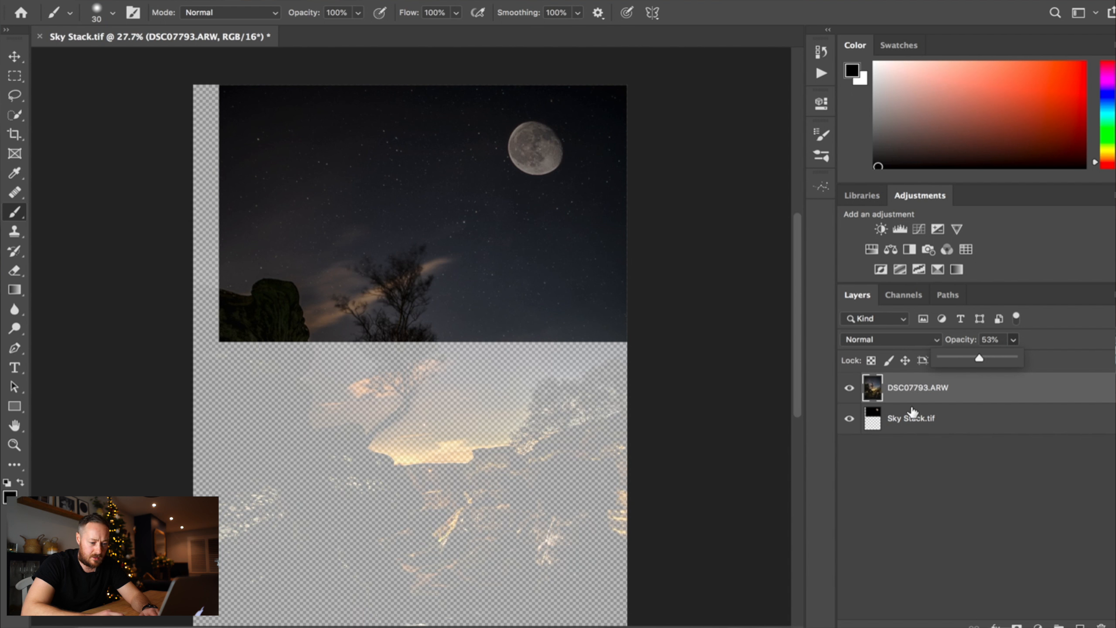
click(920, 387)
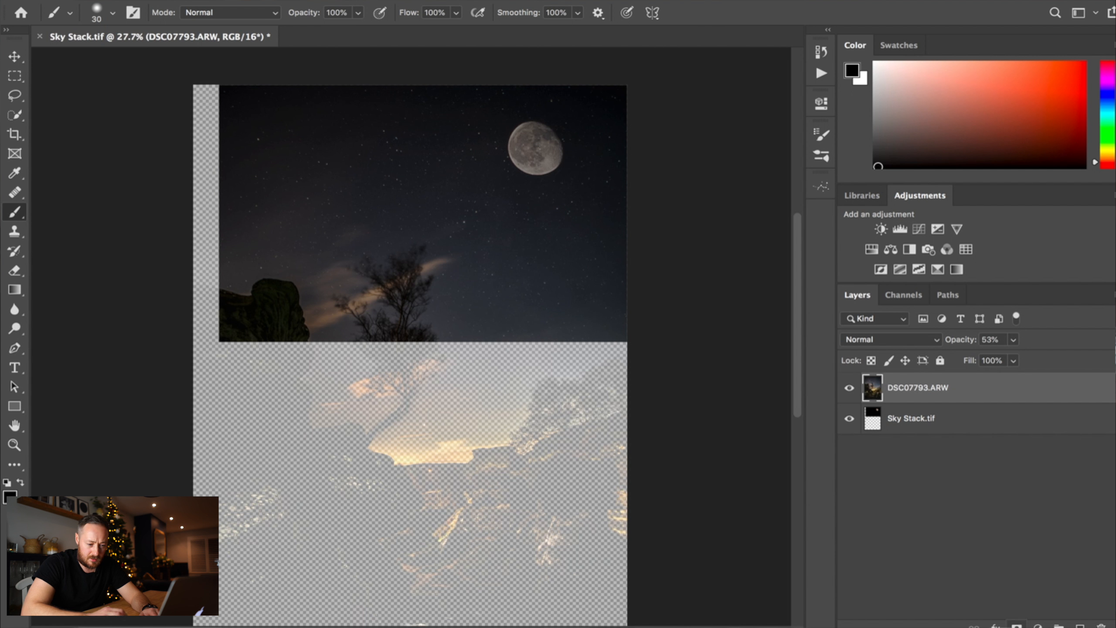
- Add a layer mask to the DSC07793.ARW layer and prepare a black brush enlarged to 500 px
click(1016, 624)
click(14, 212)
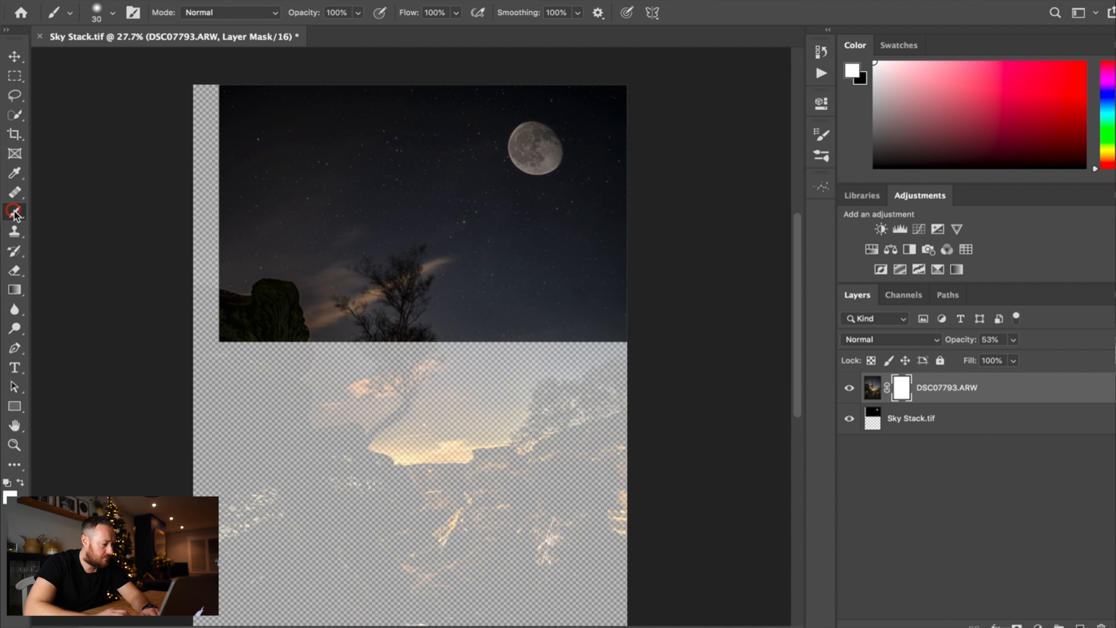
click(21, 483)
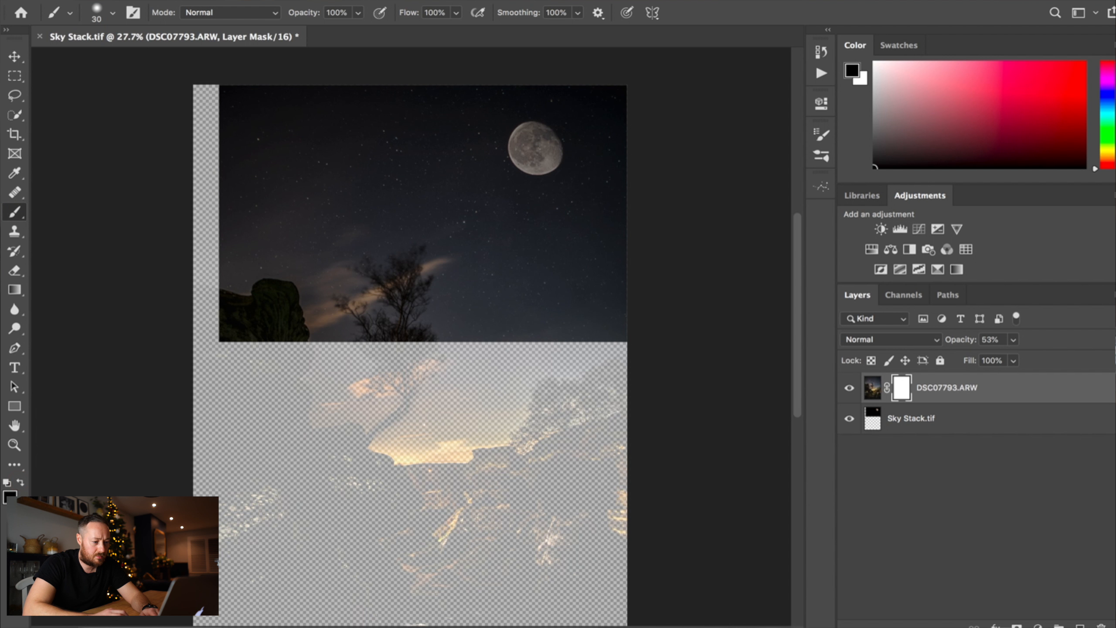
key(bracketright)
key(bracketright)
key(bracketright)
key(bracketright)
key(bracketright)
key(bracketright)
key(bracketright)
key(bracketright)
key(bracketright)
key(bracketright)
- Paint black on the landscape layer's mask over the whole moon to reveal it from the layer below
drag(534, 148, 539, 146)
click(539, 150)
click(534, 150)
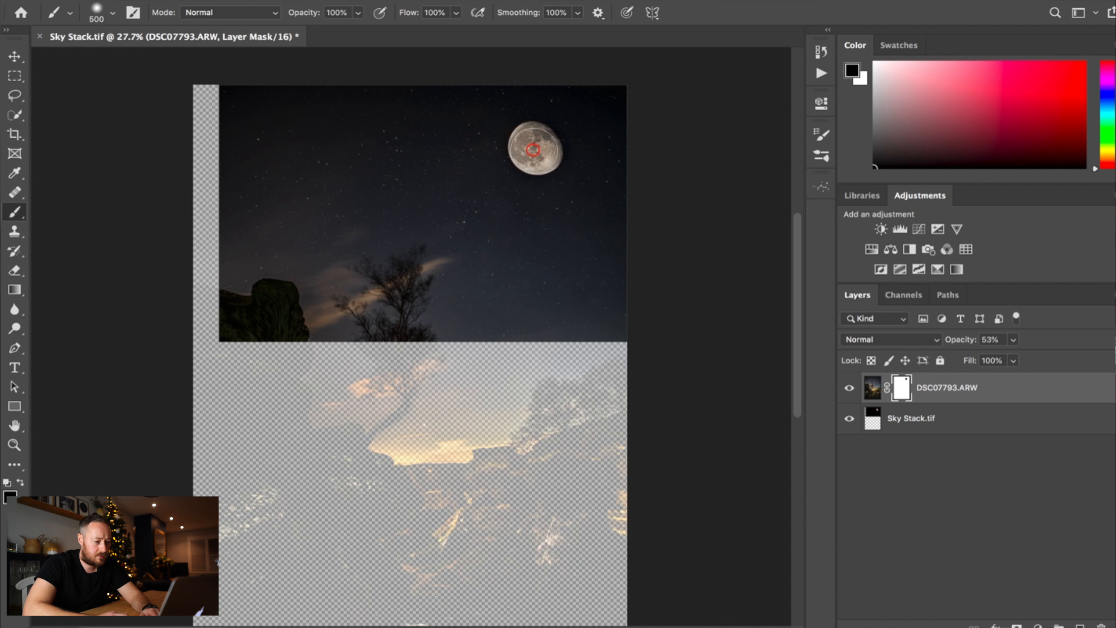
click(533, 147)
click(537, 148)
click(538, 151)
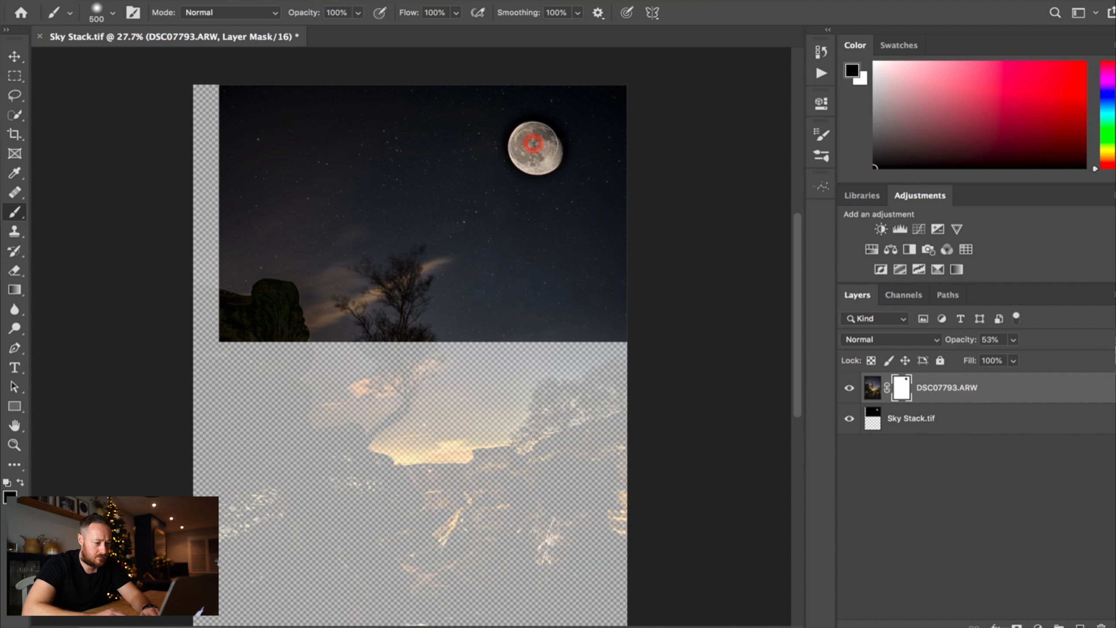
scroll(533, 144, up, 5)
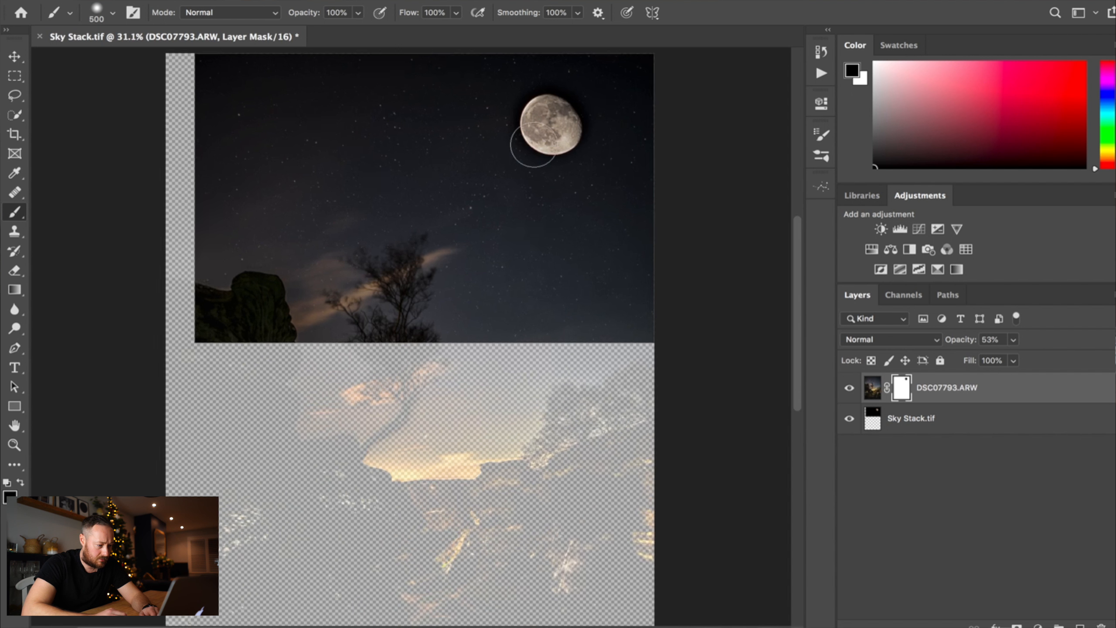
scroll(534, 144, up, 3)
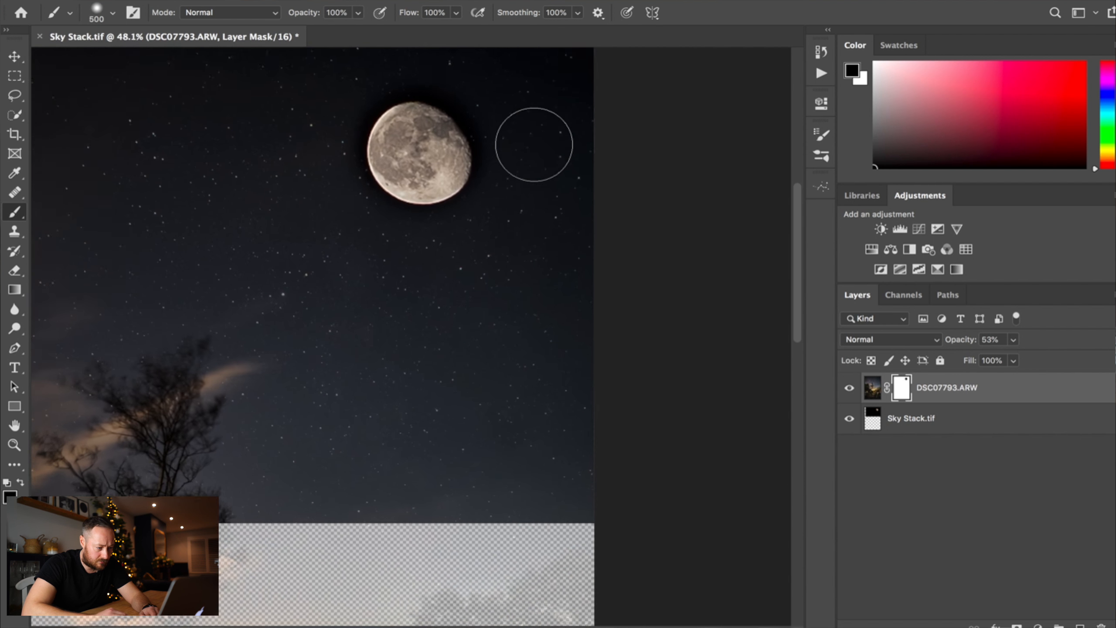
scroll(465, 178, up, 5)
scroll(465, 178, right, 2)
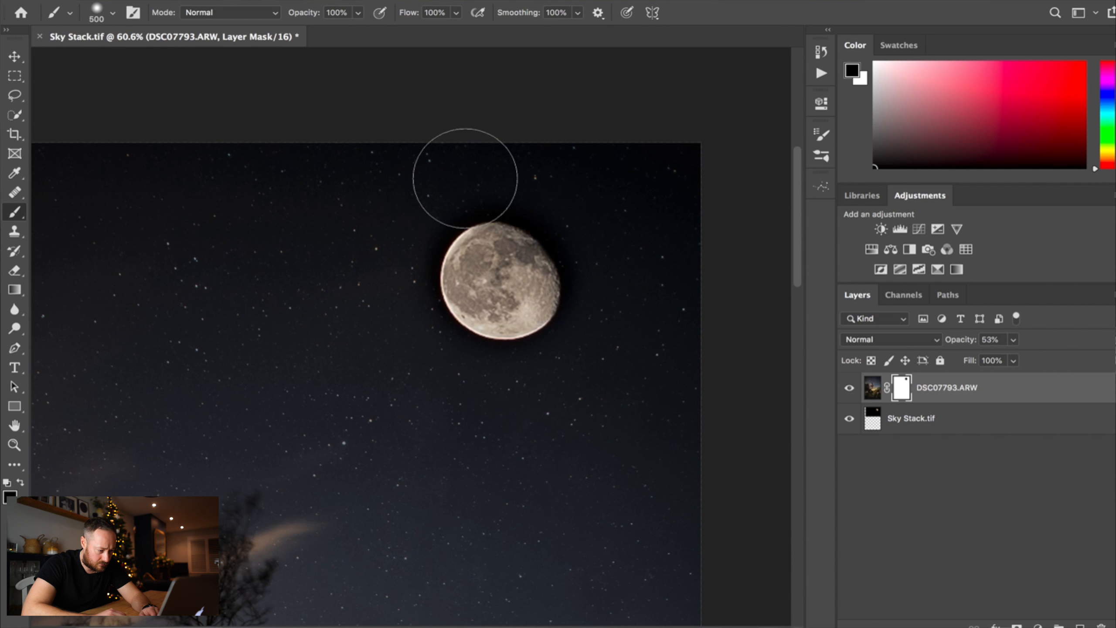
scroll(465, 177, up, 2)
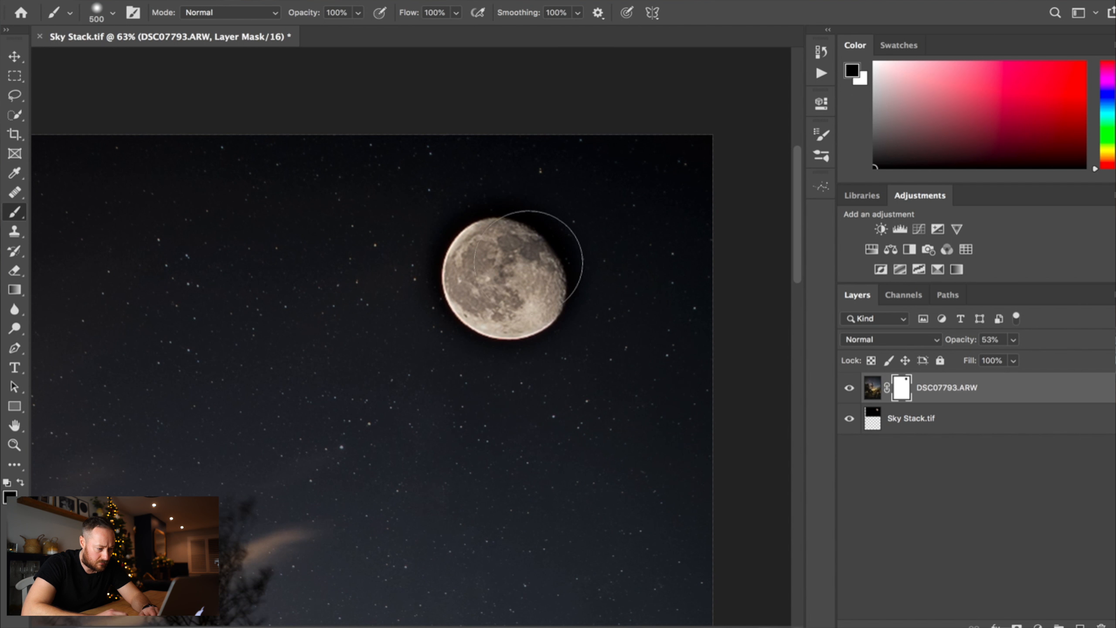
click(496, 272)
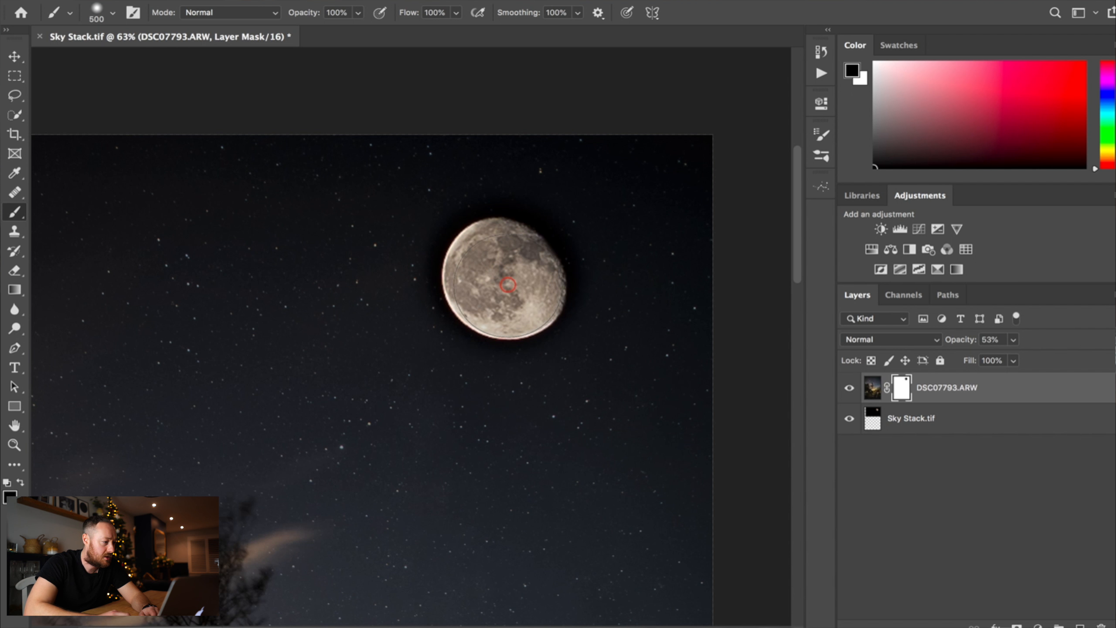
- Review the brush's opacity, flow, size and hardness settings
click(359, 14)
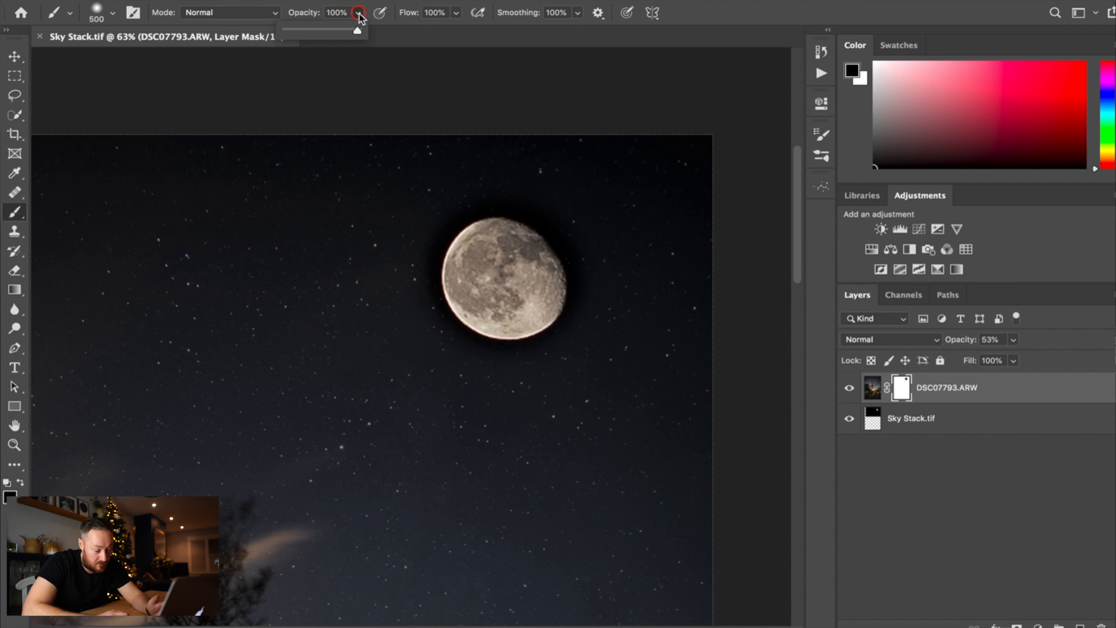
click(456, 13)
click(113, 13)
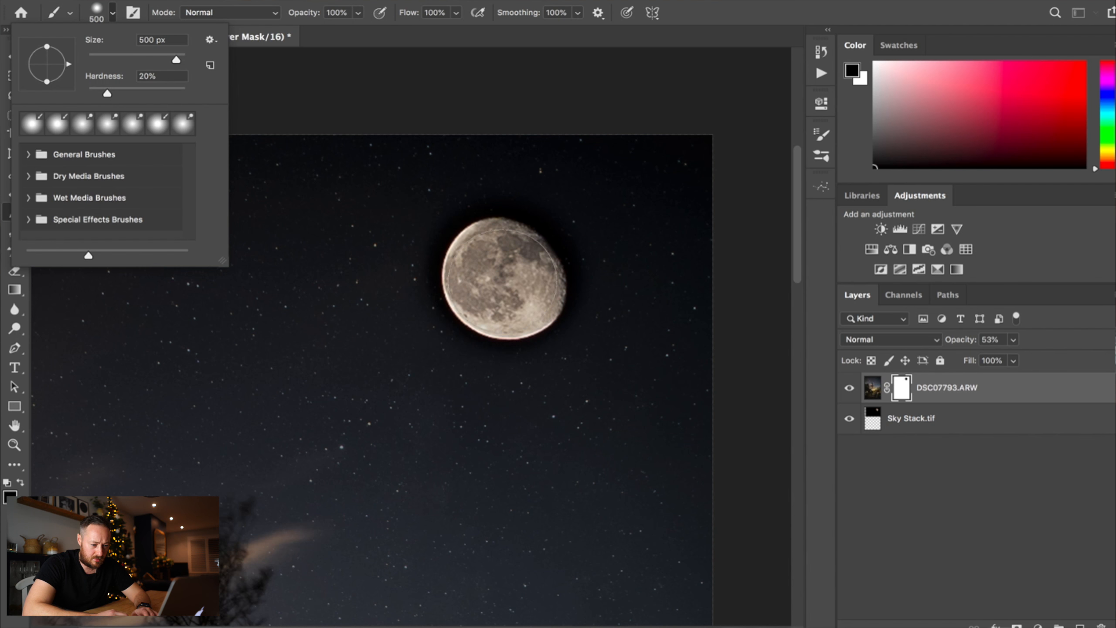
click(503, 281)
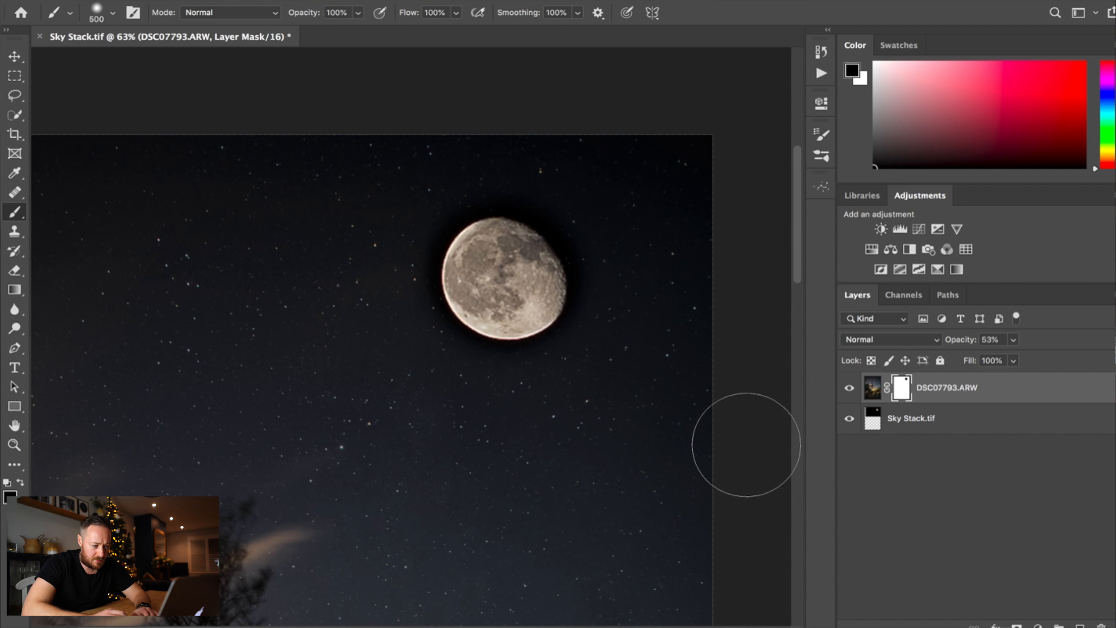
- Set the DSC07793.ARW layer's opacity back to 100%
scroll(563, 469, down, 3)
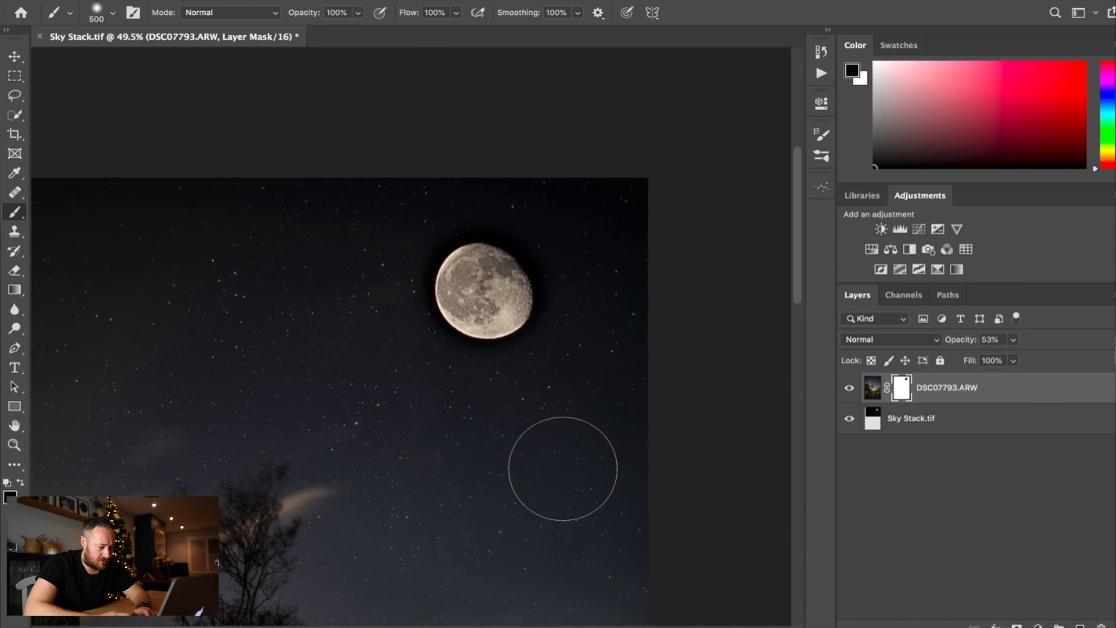
scroll(561, 469, down, 4)
click(1014, 339)
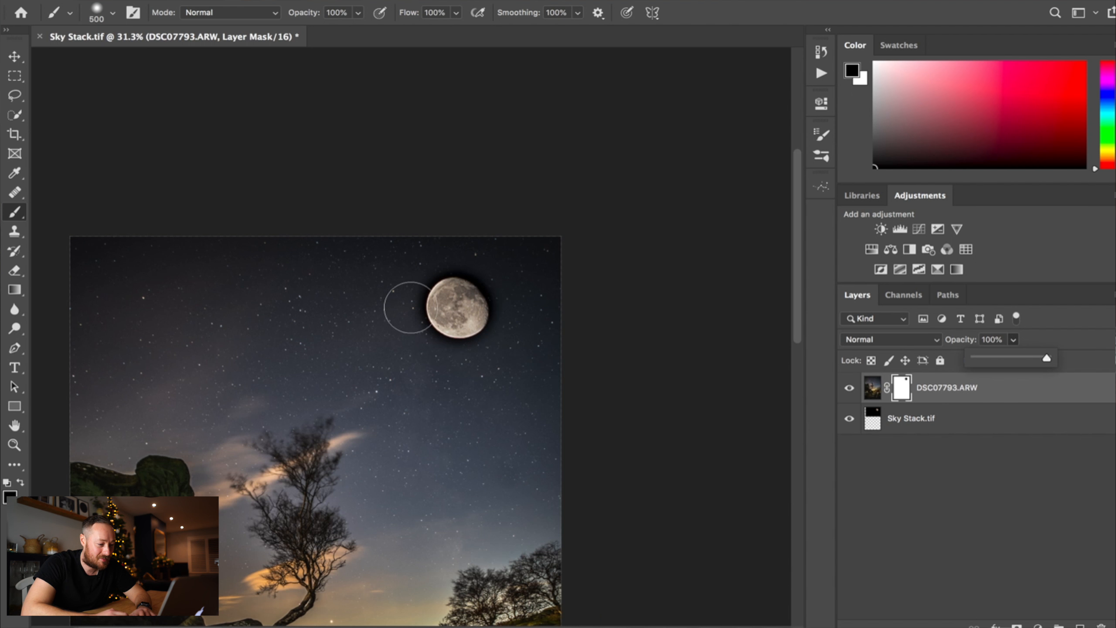
- Switch the mask brush to white and set its opacity to 31% and flow to 30%
scroll(452, 324, up, 5)
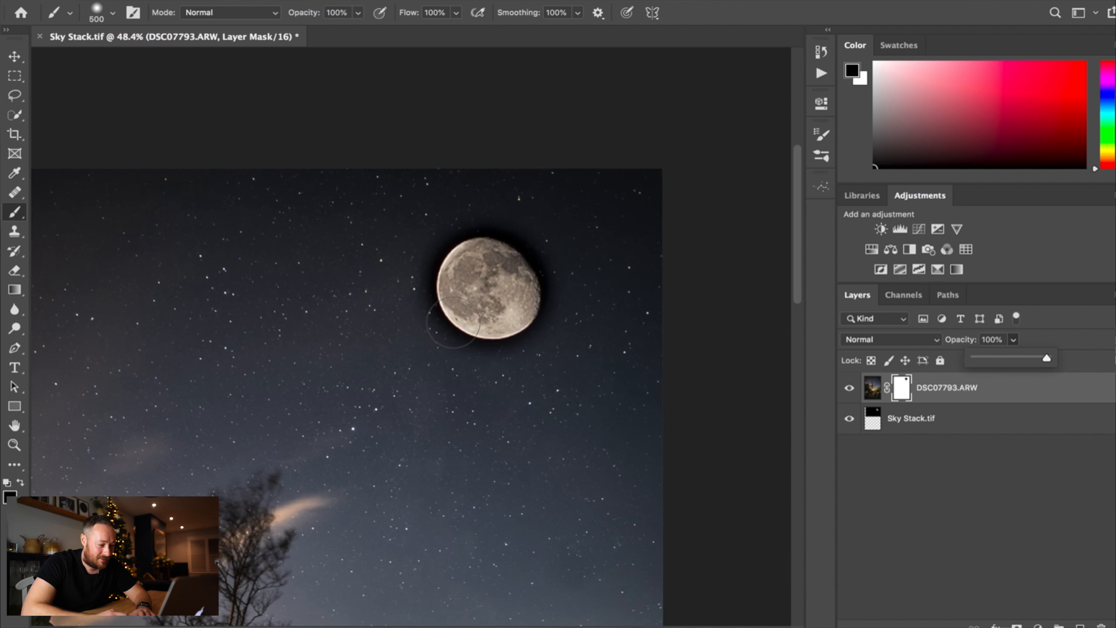
scroll(452, 323, up, 1)
drag(528, 295, 474, 338)
scroll(466, 336, up, 2)
drag(492, 299, 477, 312)
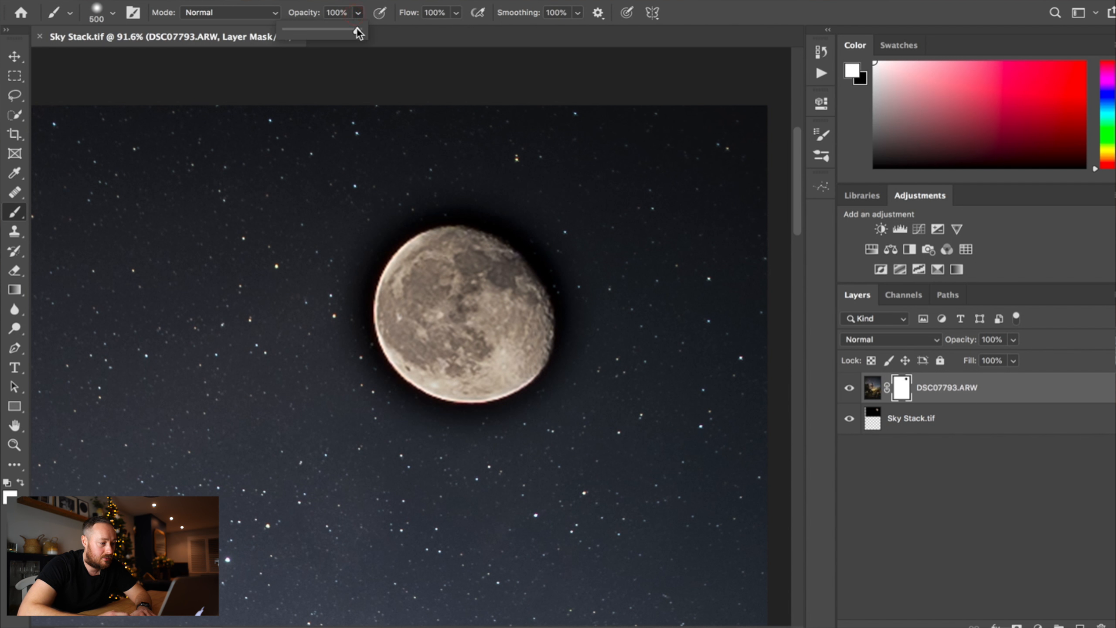
click(456, 12)
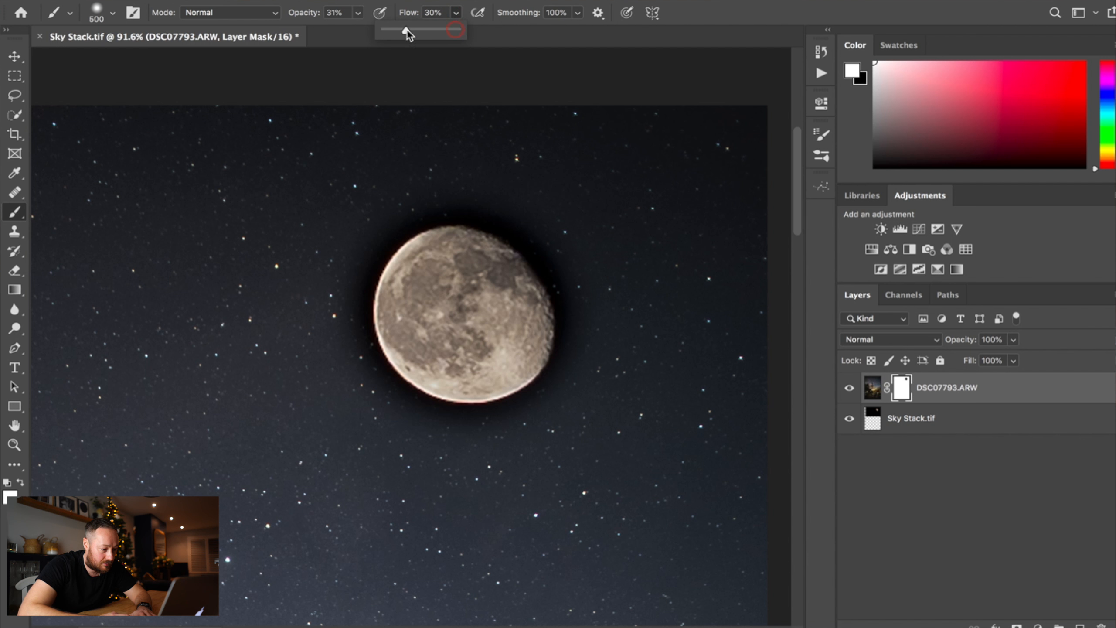
click(347, 175)
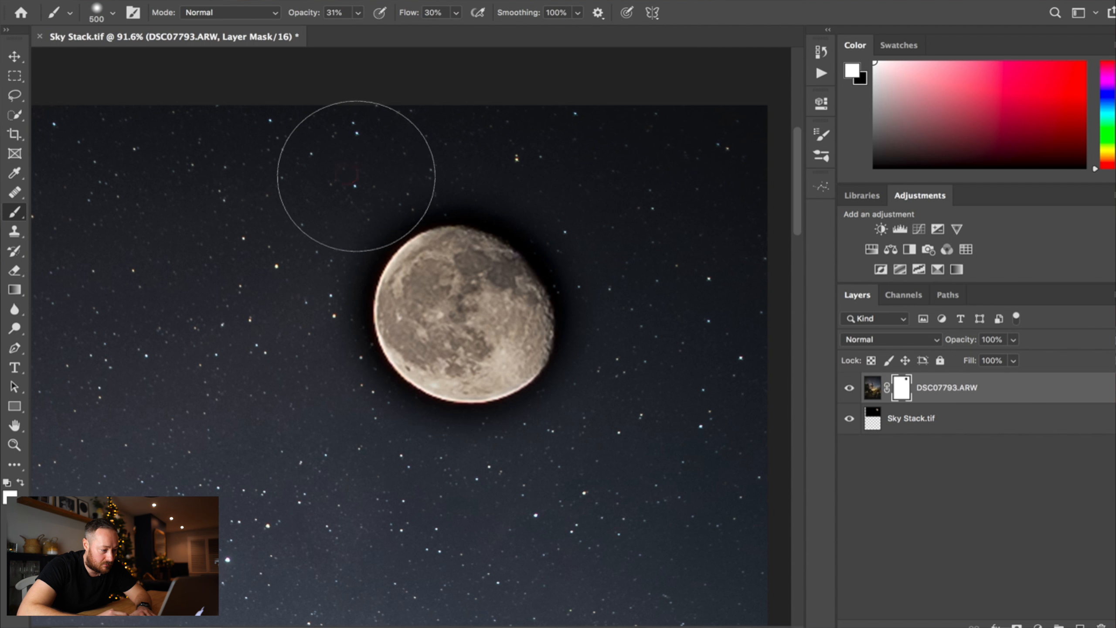
- Reduce the mask brush to size 200 and paint white over the dark halo along the moon's left edge
click(356, 182)
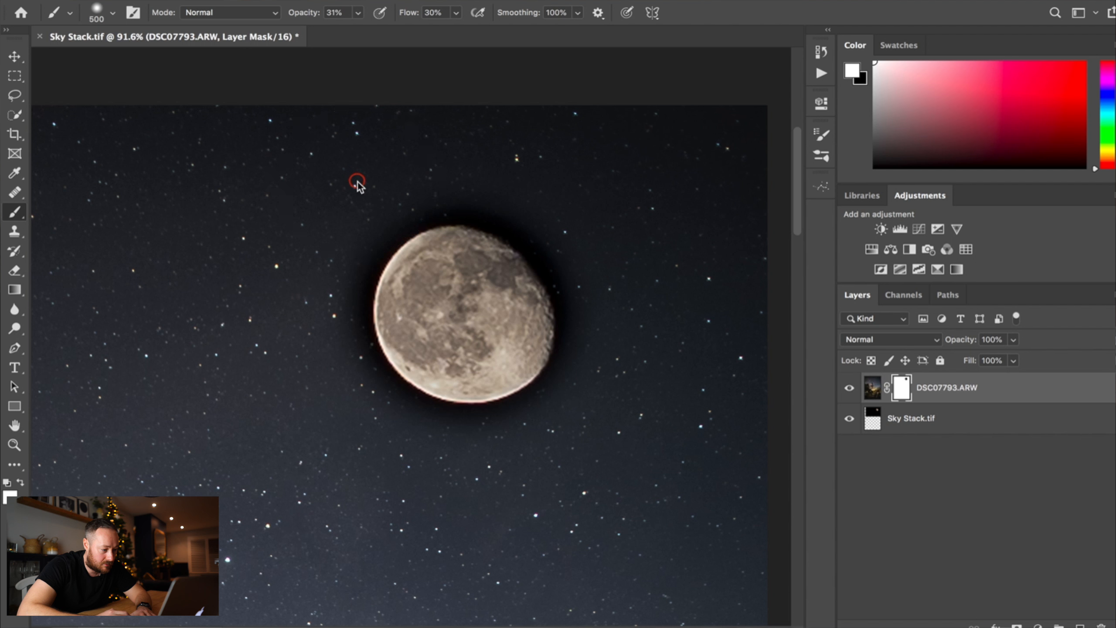
click(356, 181)
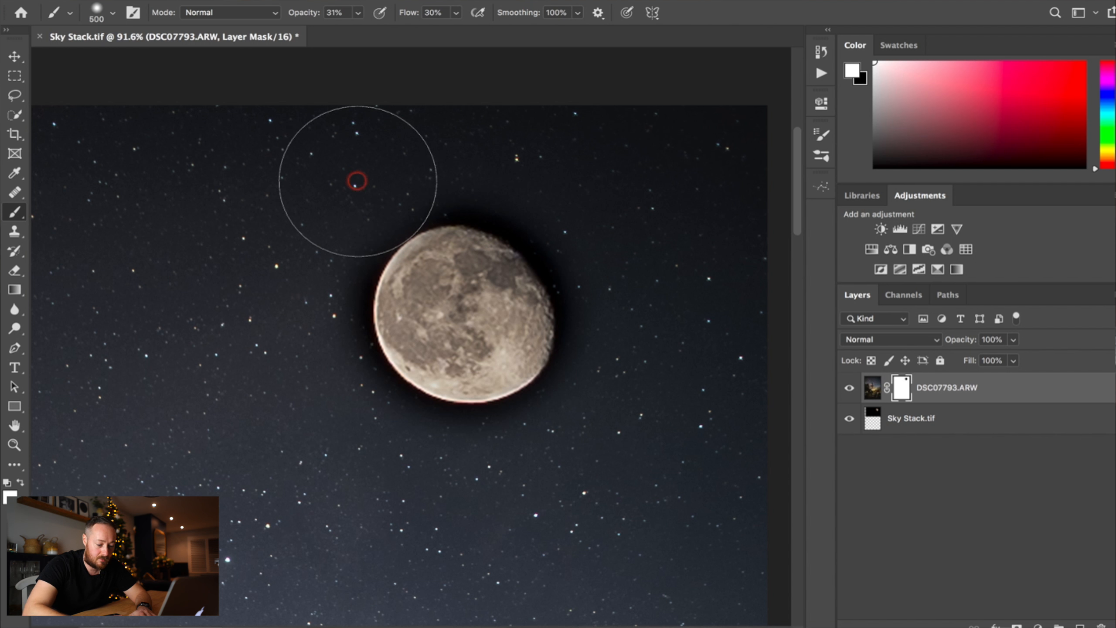
scroll(357, 181, up, 2)
key(bracketleft)
key(bracketleft)
key(bracketleft)
click(335, 225)
drag(336, 225, 321, 271)
click(317, 315)
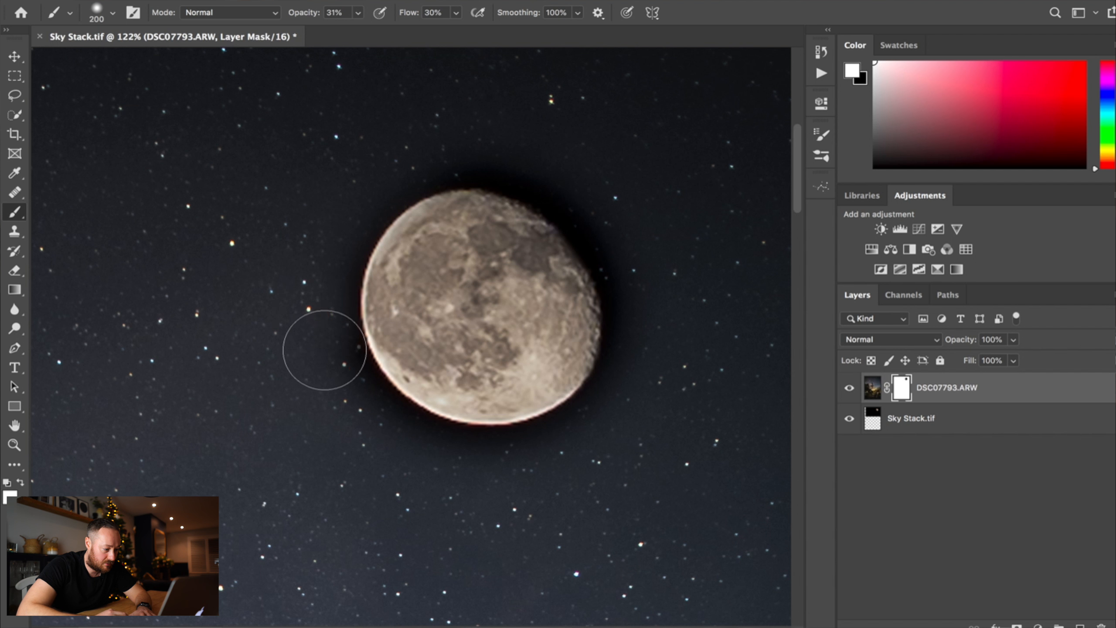
click(330, 367)
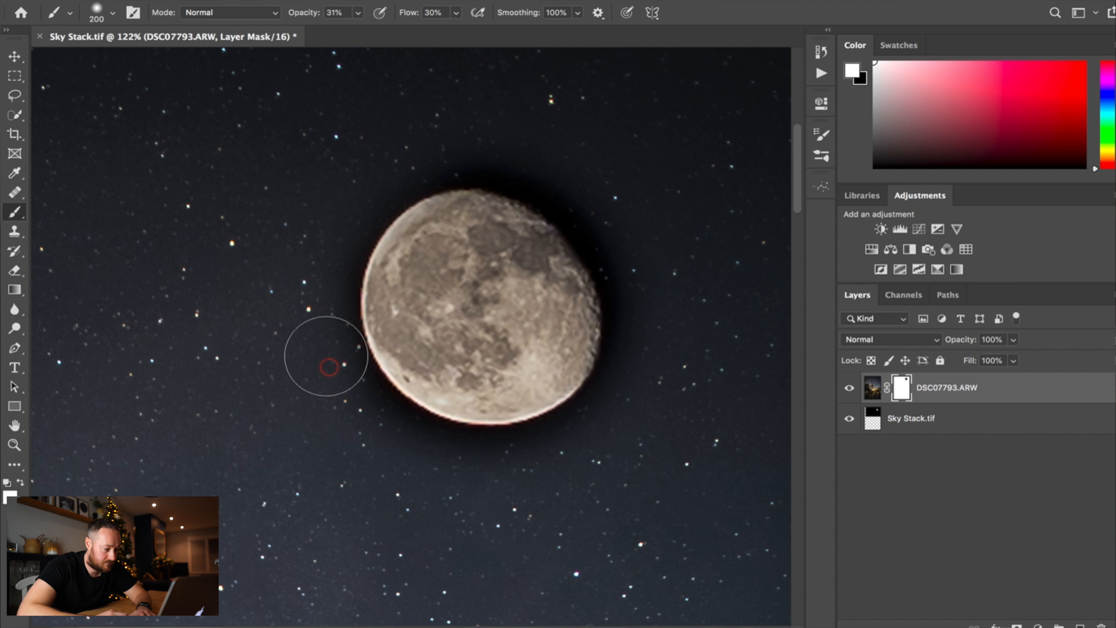
click(318, 308)
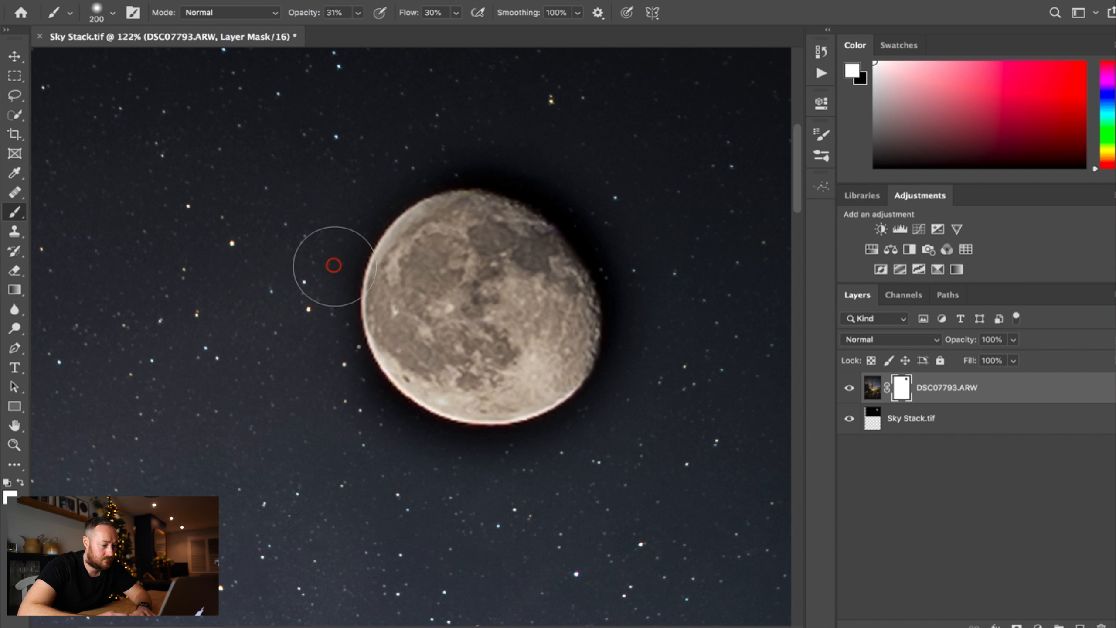
click(327, 250)
click(326, 230)
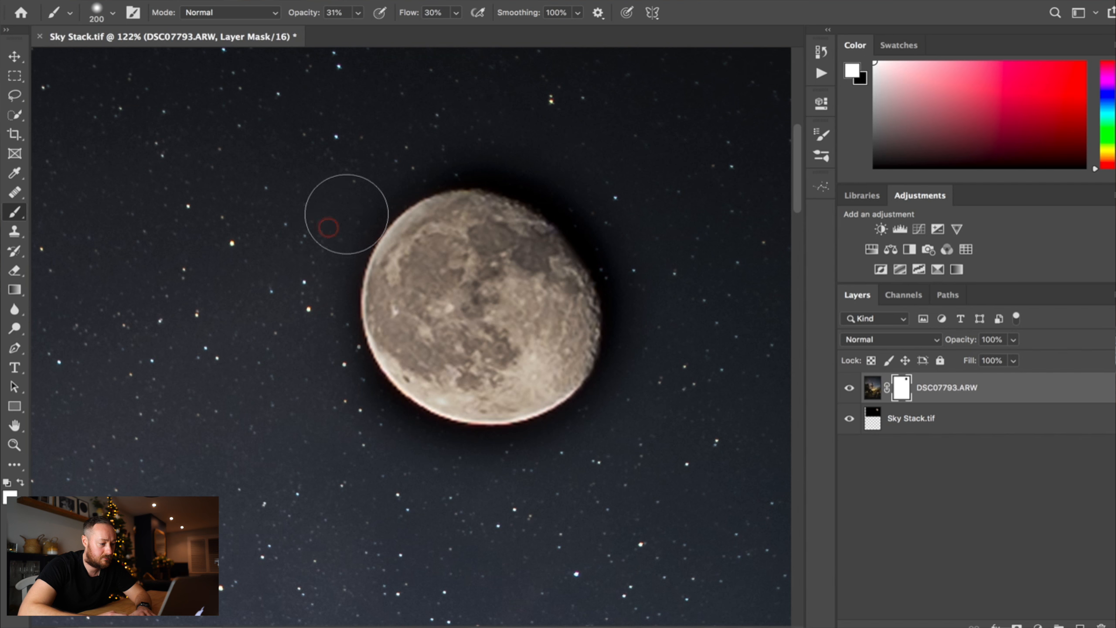
- Paint white on the mask over the dark halo along the moon's top and upper-right edge
drag(475, 154, 524, 152)
click(489, 151)
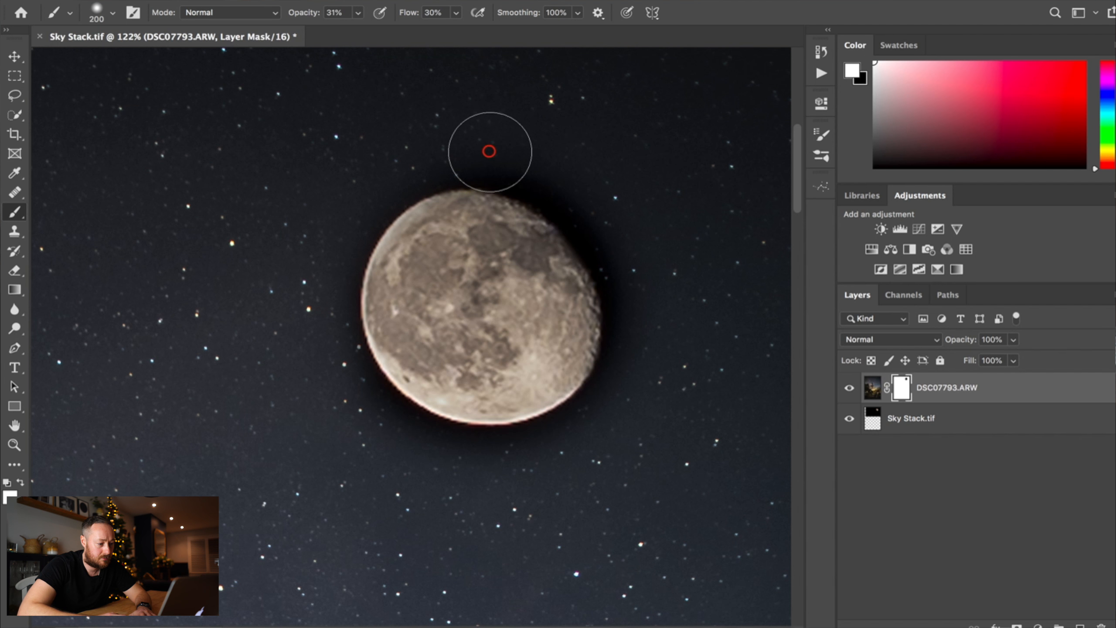
click(444, 143)
click(528, 163)
click(589, 193)
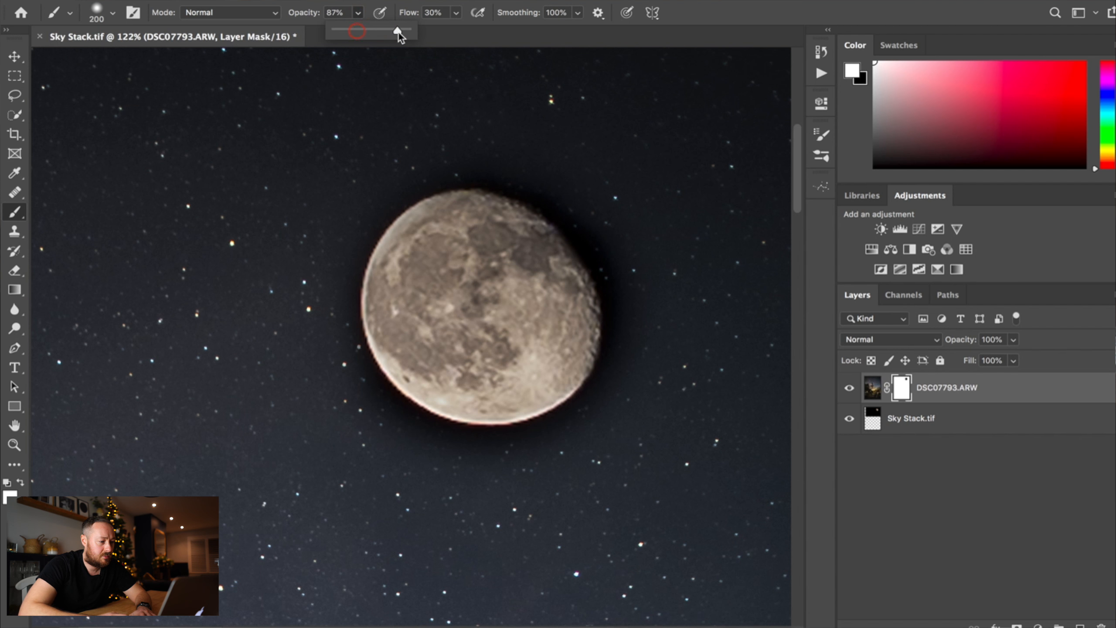
- Raise the brush opacity to 87% and paint white over the halo from the moon's upper right across to its upper left
click(568, 182)
click(601, 218)
mouse_move(618, 241)
mouse_down()
mouse_move(641, 280)
mouse_move(628, 267)
mouse_move(650, 349)
mouse_move(636, 342)
mouse_move(623, 399)
mouse_move(581, 452)
mouse_move(531, 467)
mouse_move(548, 467)
mouse_move(429, 462)
mouse_move(573, 453)
mouse_move(632, 329)
mouse_move(641, 268)
mouse_move(565, 174)
mouse_move(456, 140)
mouse_move(397, 159)
mouse_up()
click(498, 152)
click(391, 164)
click(356, 201)
click(337, 222)
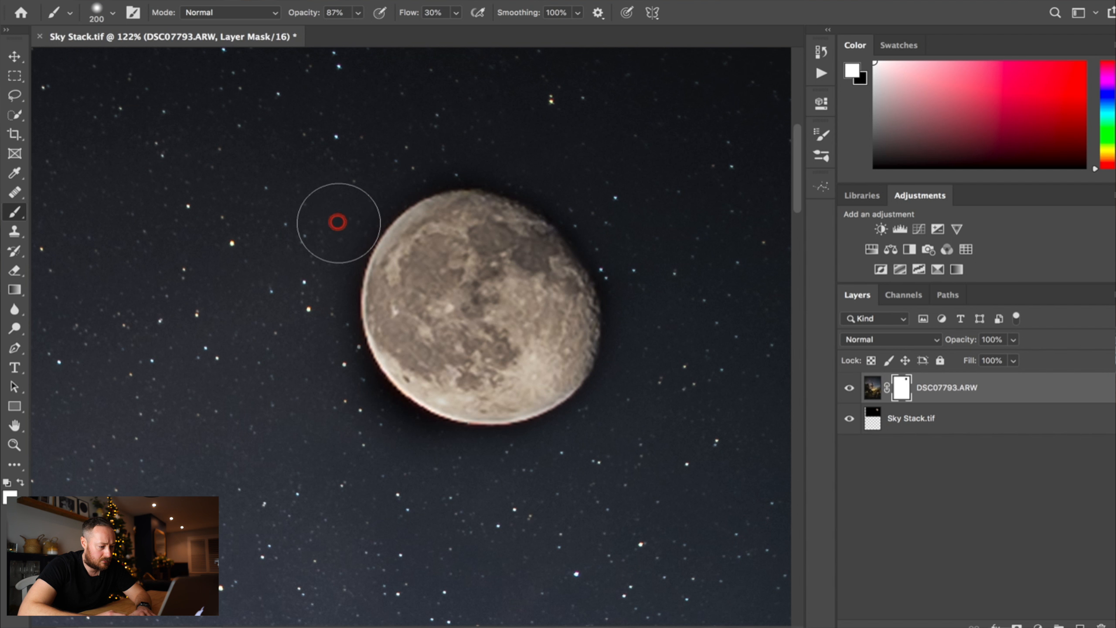
- Paint white on the mask over the remaining halo down the moon's left side, underneath it and up its right side
click(321, 254)
click(320, 313)
click(332, 372)
click(361, 408)
click(339, 379)
click(385, 432)
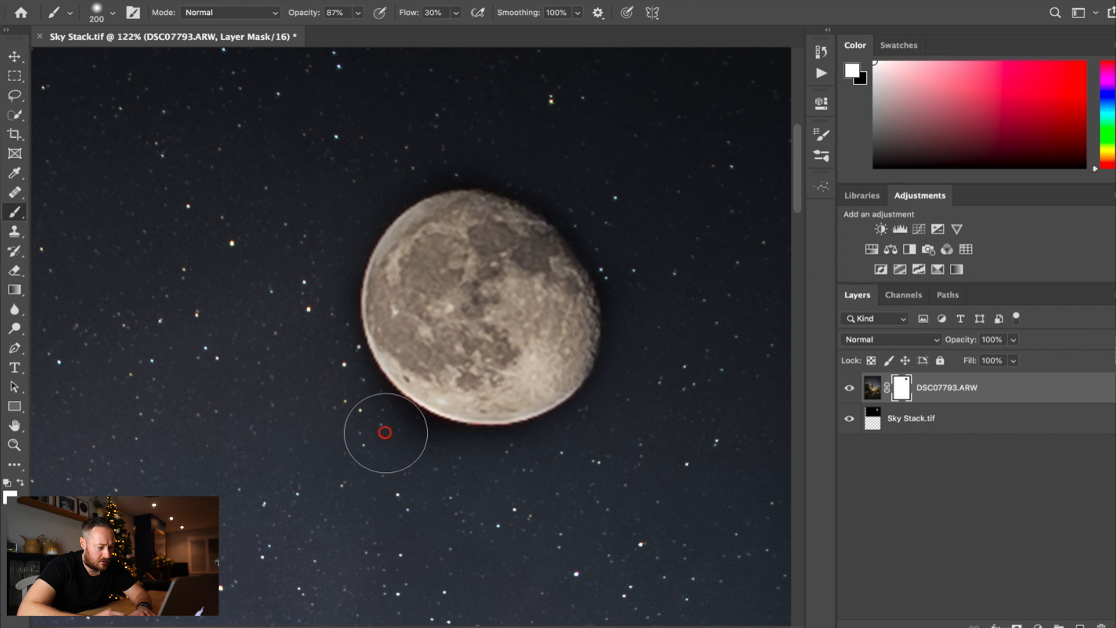
click(412, 447)
click(468, 464)
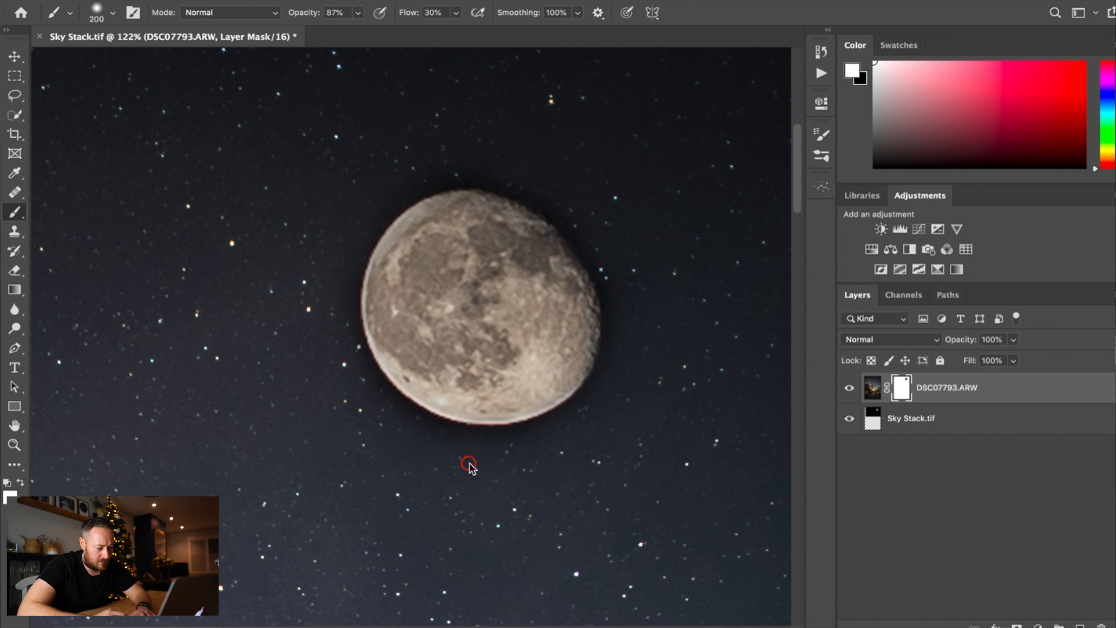
click(530, 460)
click(580, 437)
click(610, 408)
click(637, 338)
click(632, 389)
click(630, 277)
- Make a second white pass on the mask around the moon to blend the leftover halo into the starry sky
click(605, 229)
click(570, 182)
click(540, 162)
click(488, 153)
click(428, 156)
click(372, 175)
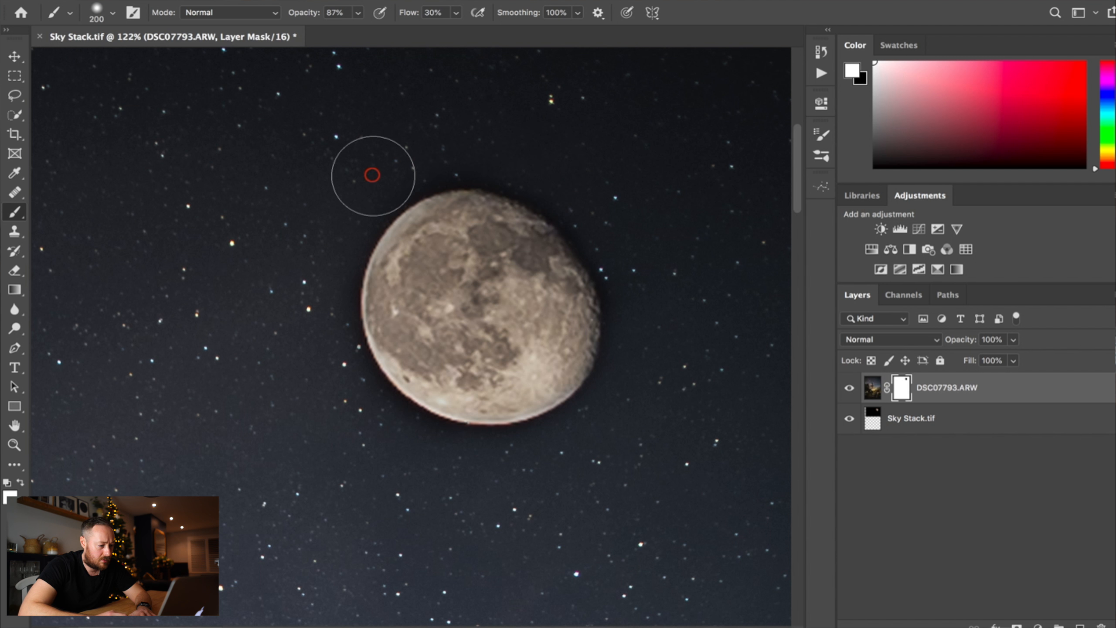
click(327, 241)
click(317, 290)
click(320, 339)
click(339, 390)
click(391, 431)
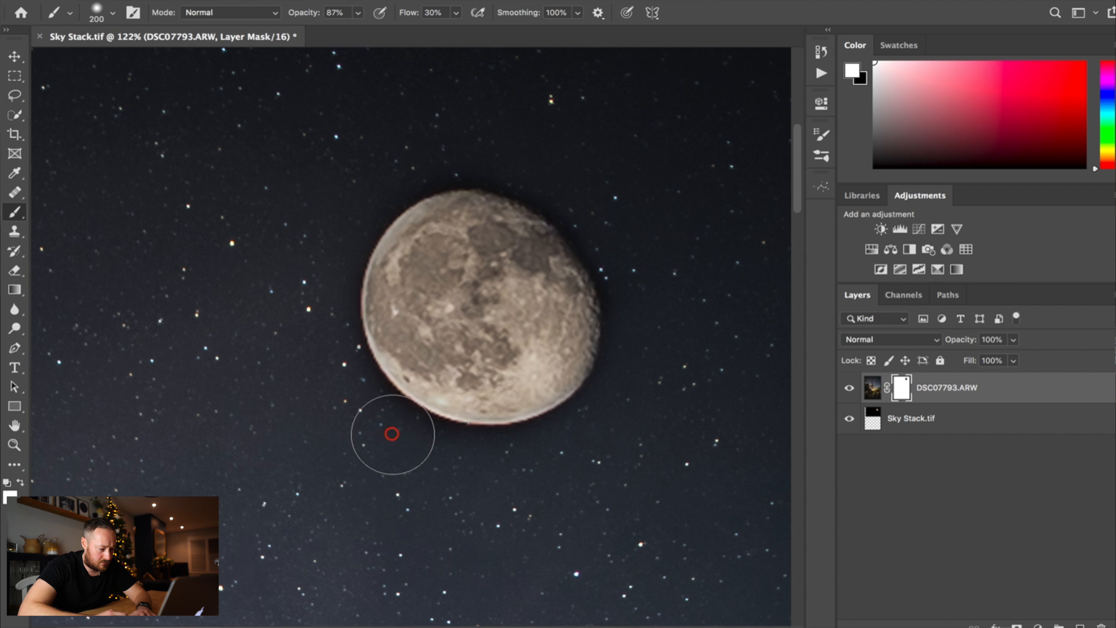
click(438, 460)
mouse_move(480, 466)
mouse_down()
mouse_move(590, 443)
mouse_move(457, 472)
mouse_move(384, 434)
mouse_move(333, 372)
mouse_up()
click(486, 141)
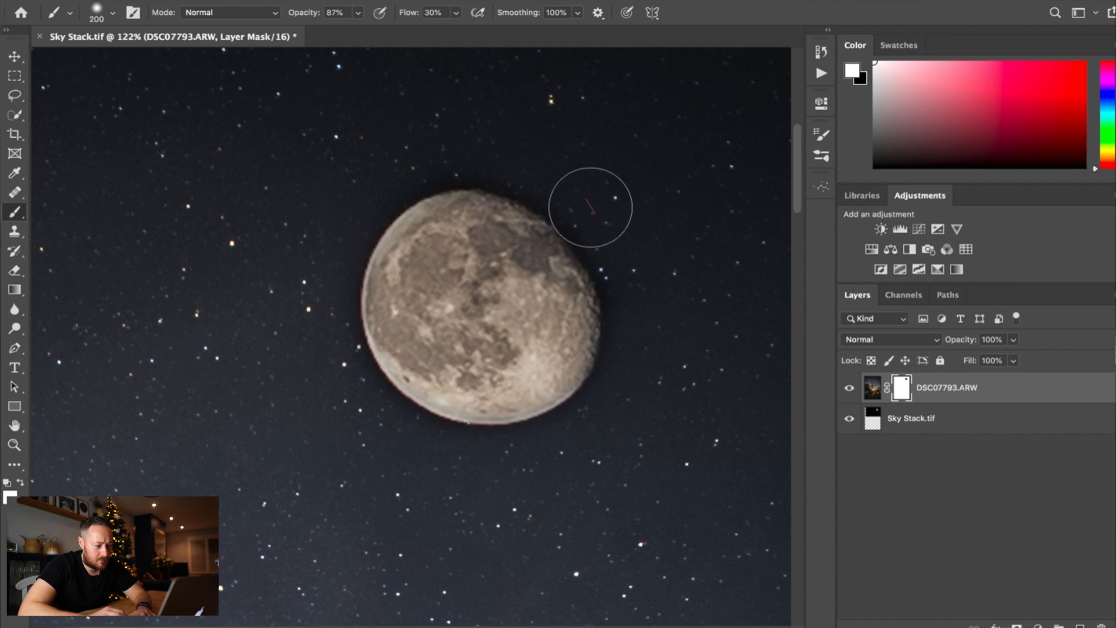
mouse_move(627, 268)
mouse_down()
mouse_move(635, 297)
mouse_move(747, 316)
mouse_move(640, 331)
mouse_move(630, 412)
mouse_move(660, 212)
mouse_up()
- Select the Sky Stack.tif layer, save the finished composite and switch to Lightroom Classic
scroll(660, 213, down, 5)
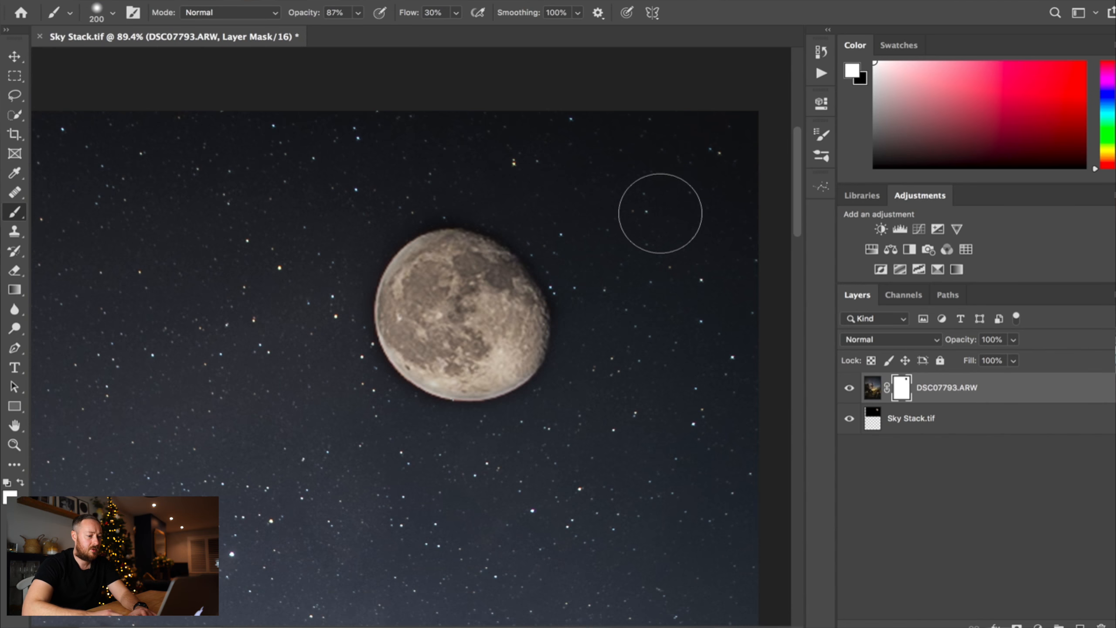
scroll(660, 214, down, 5)
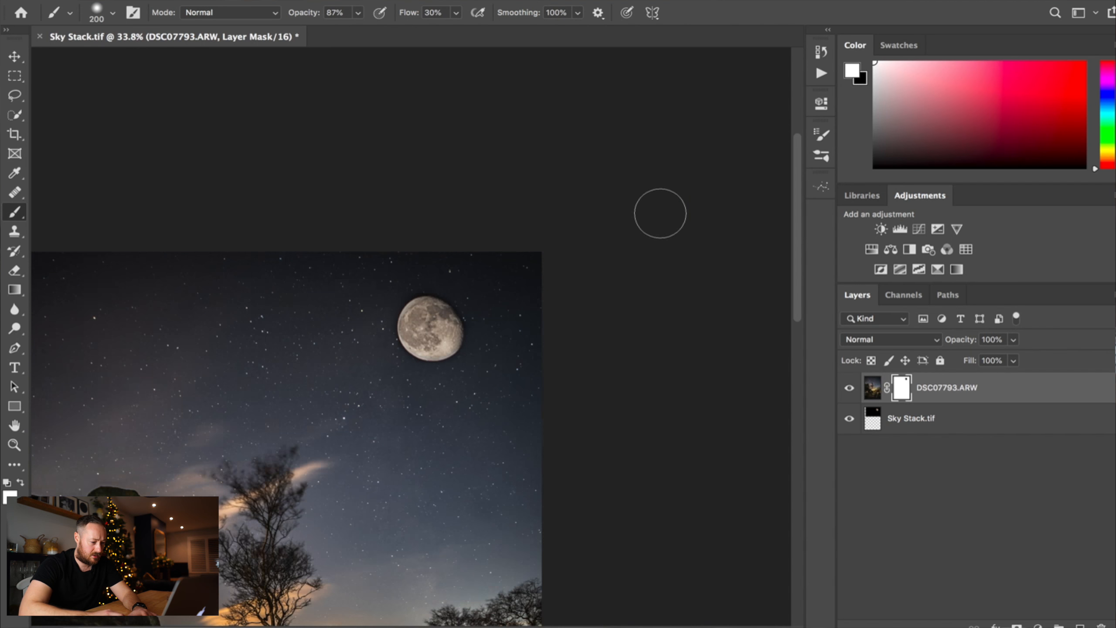
scroll(541, 325, down, 1)
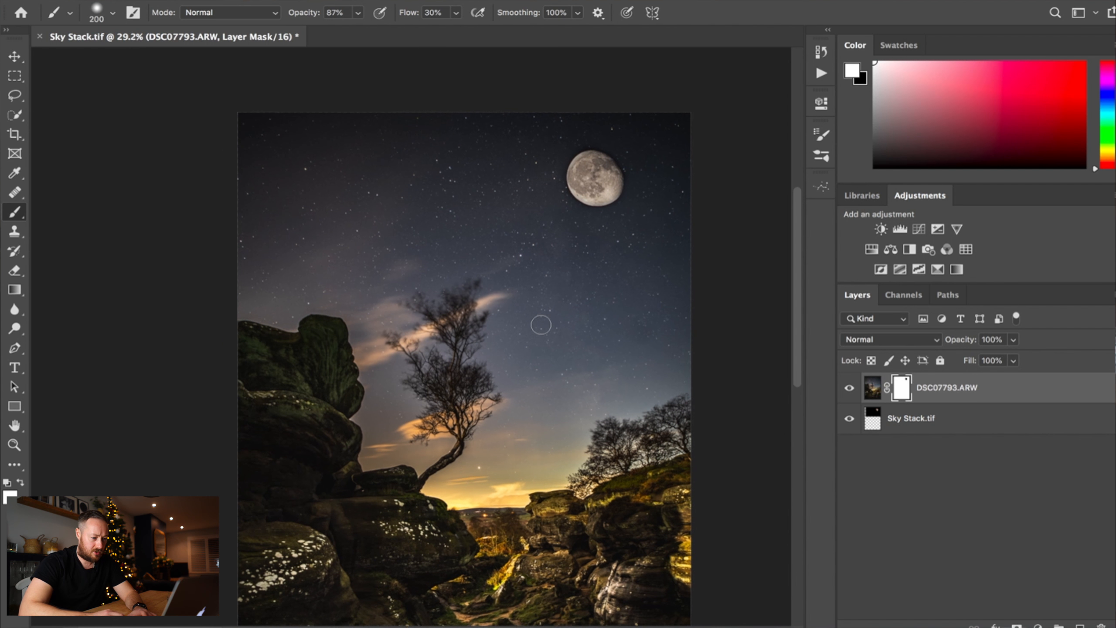
scroll(540, 327, down, 2)
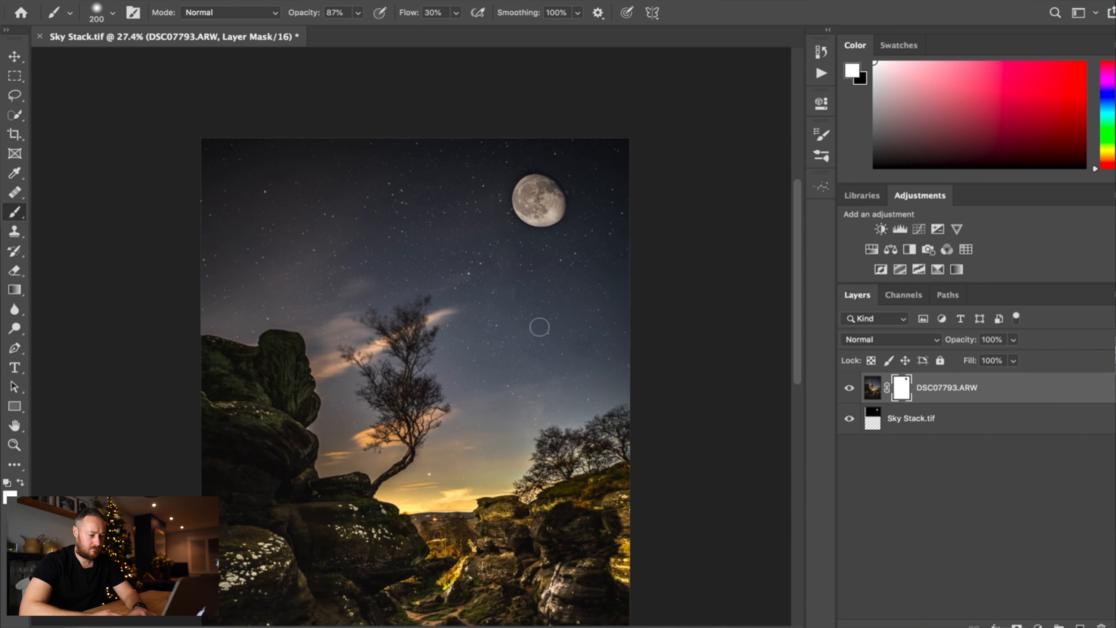
scroll(563, 290, down, 3)
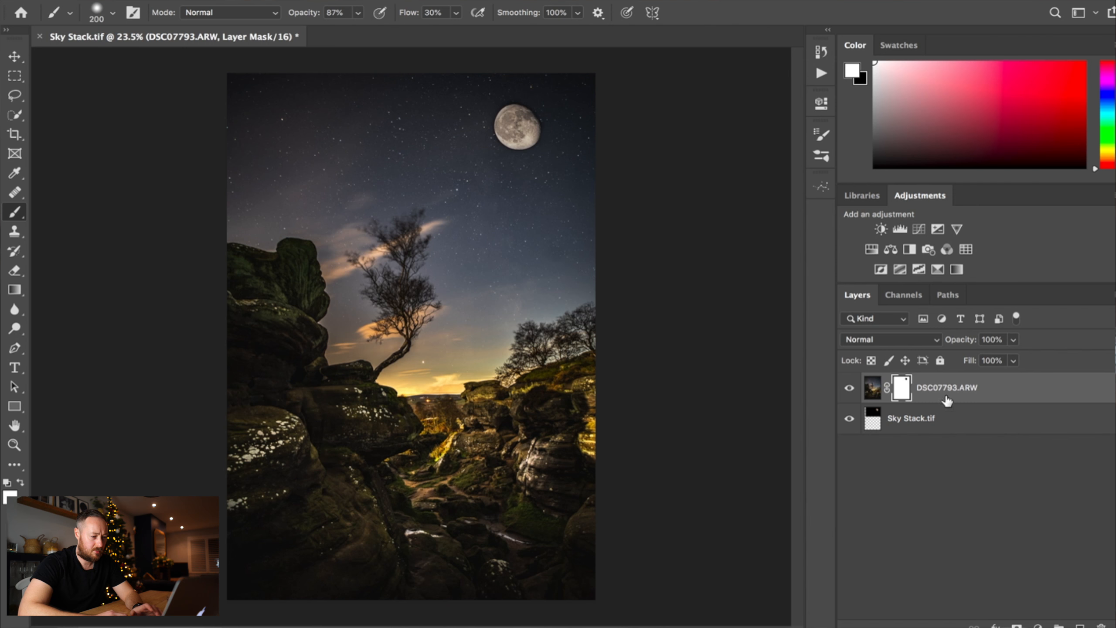
click(929, 389)
click(923, 419)
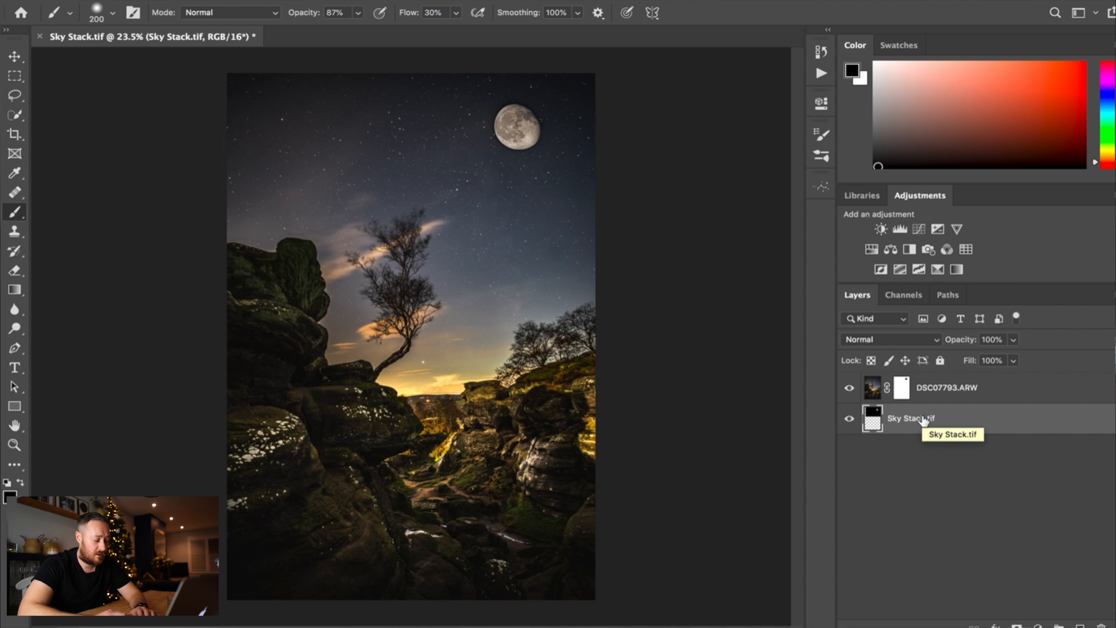
key(ctrl+s)
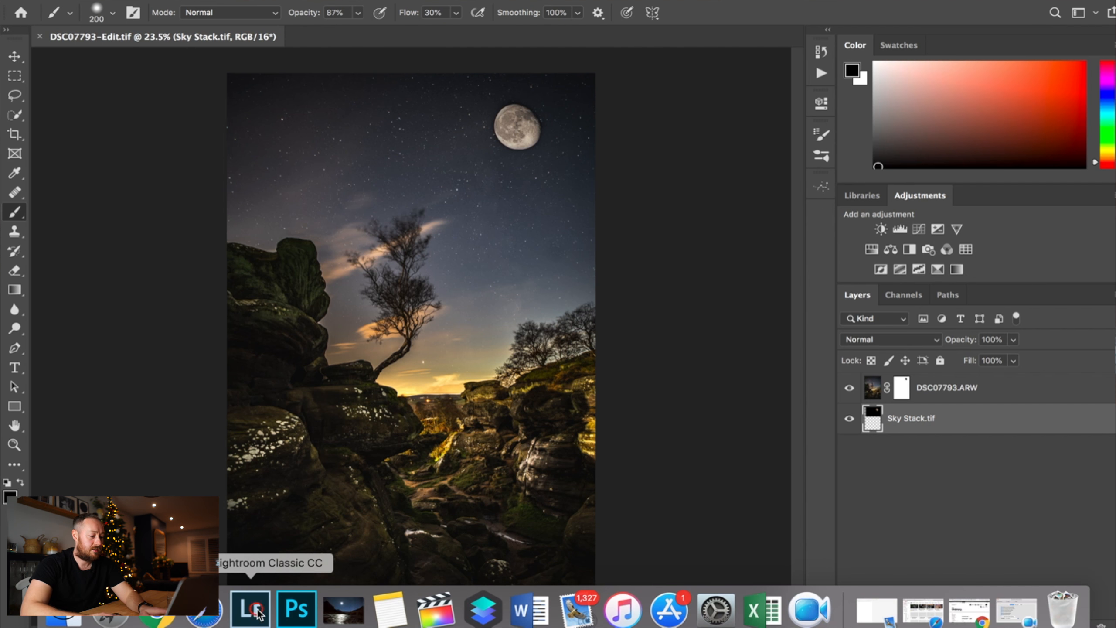
click(258, 612)
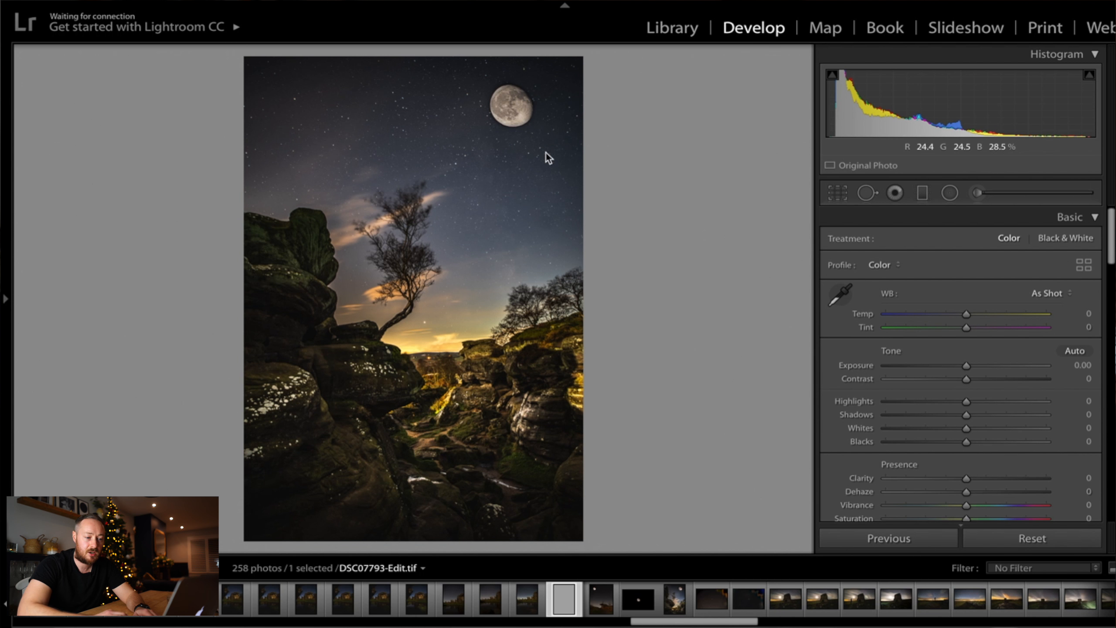
- Add a diagonal graduated filter over the upper-right sky, reset its Temp and set Dehaze to 42
click(922, 196)
drag(486, 128, 459, 172)
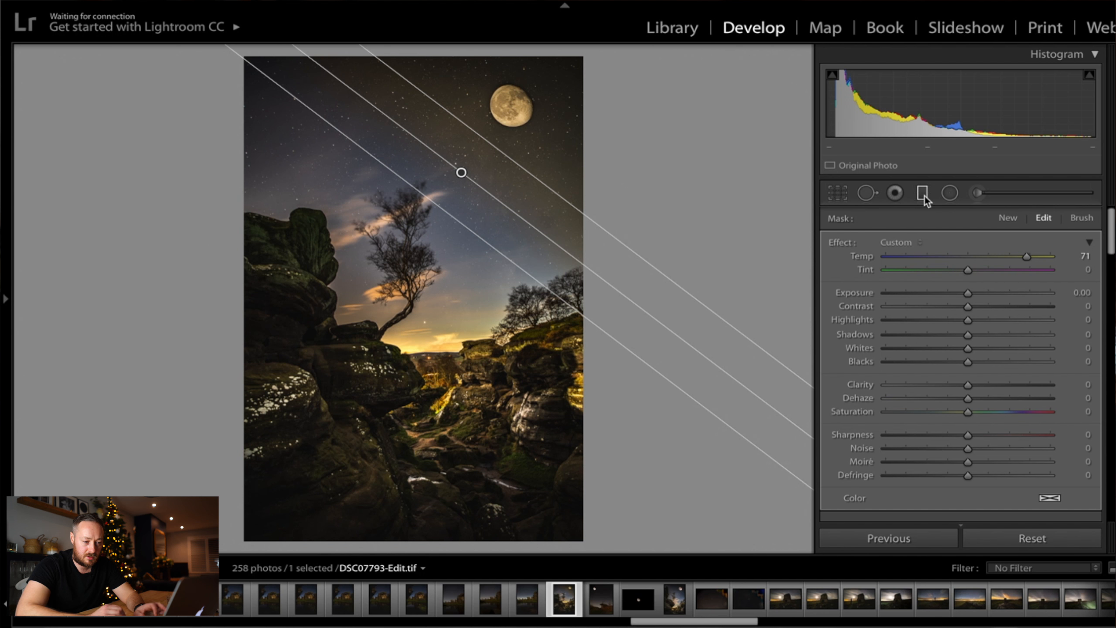
double_click(862, 258)
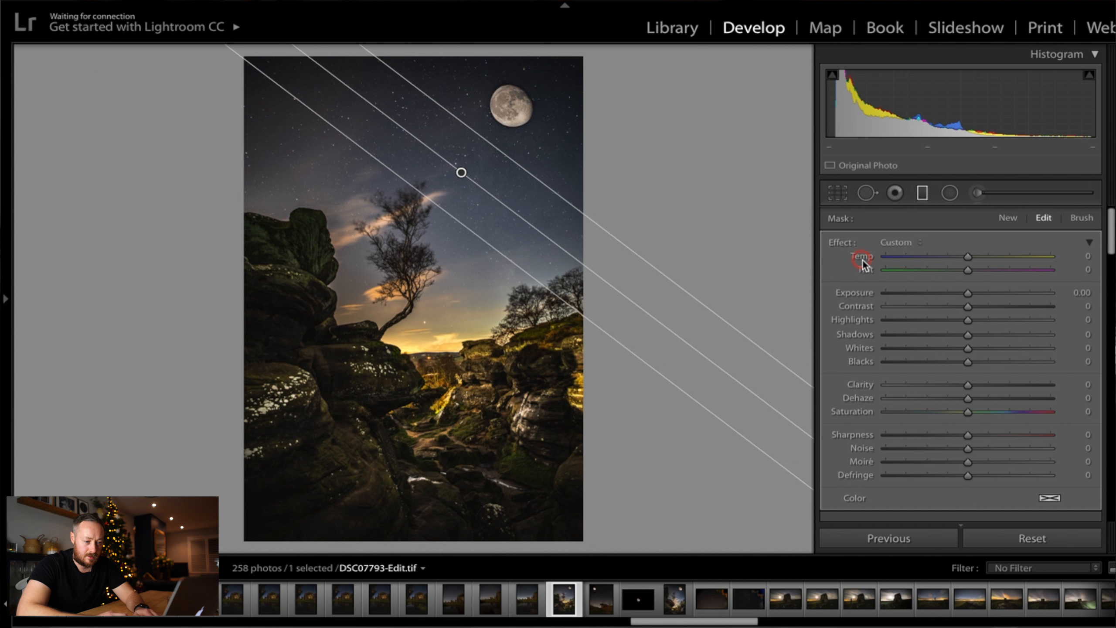
drag(969, 396, 1003, 403)
- Move, widen and rotate the graduated filter so it fades from the sky down across the tree and rocks, and finish editing it
drag(461, 172, 509, 172)
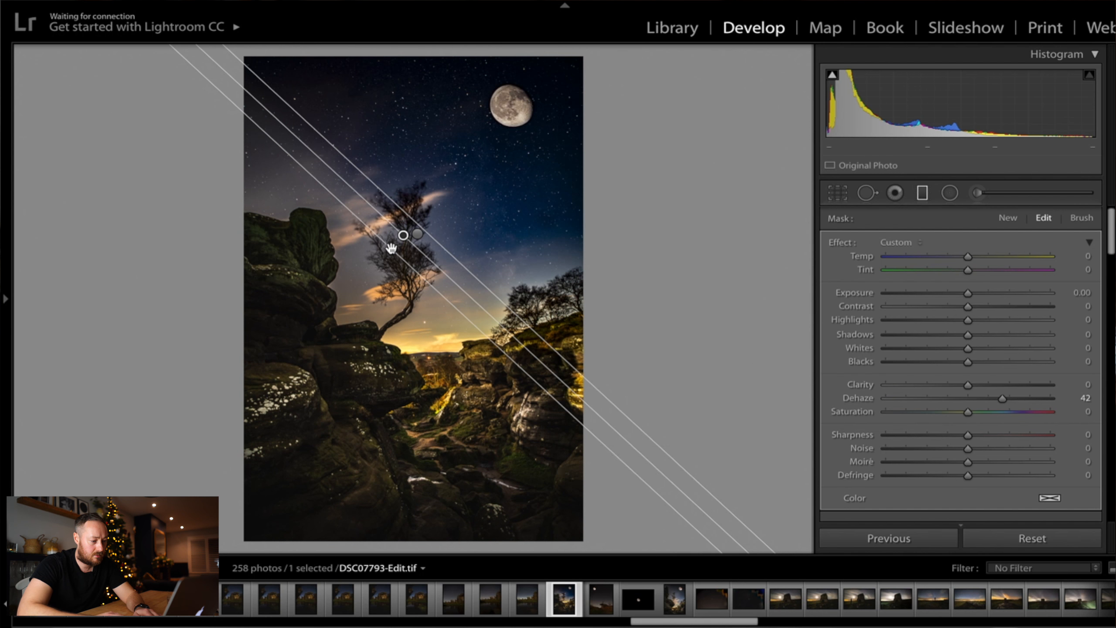
key(ctrl+z)
click(416, 233)
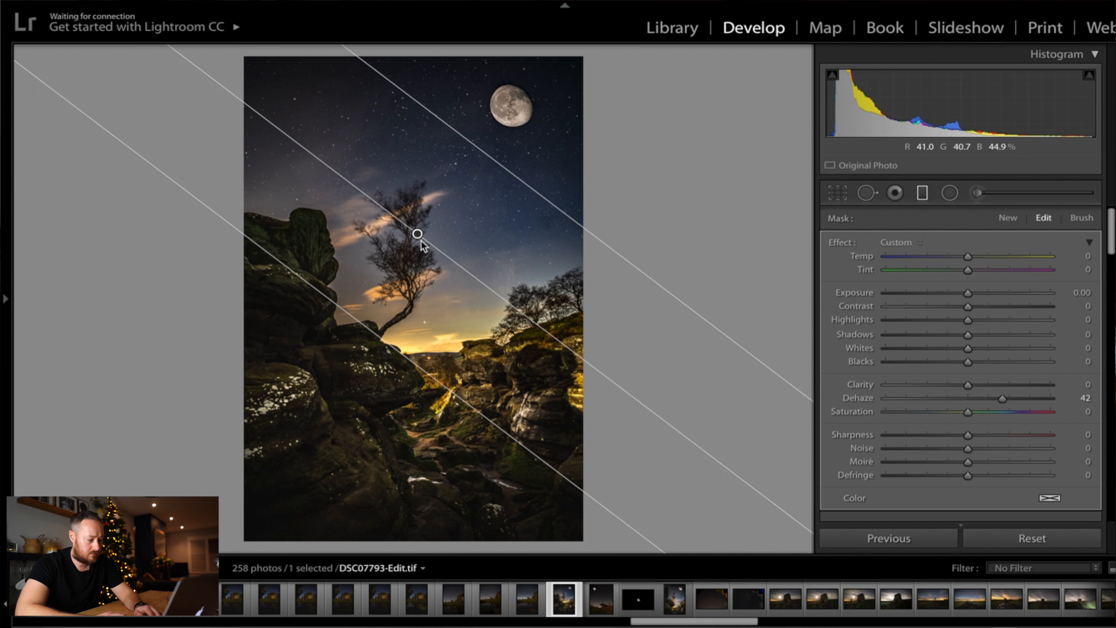
drag(511, 171, 484, 201)
drag(404, 248, 390, 261)
drag(462, 316, 471, 279)
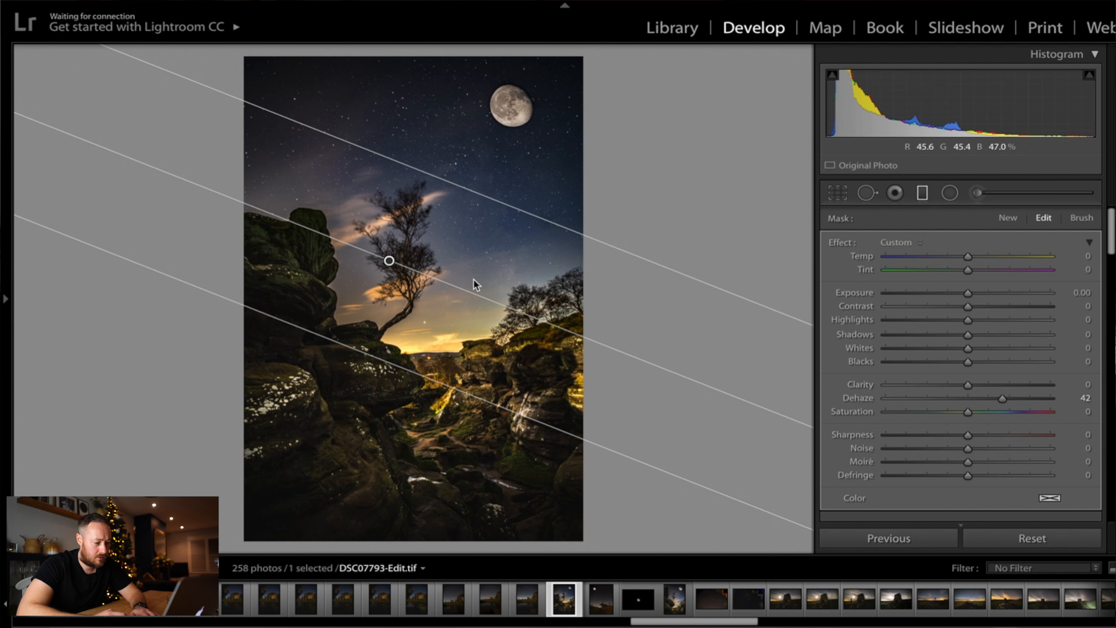
key(Return)
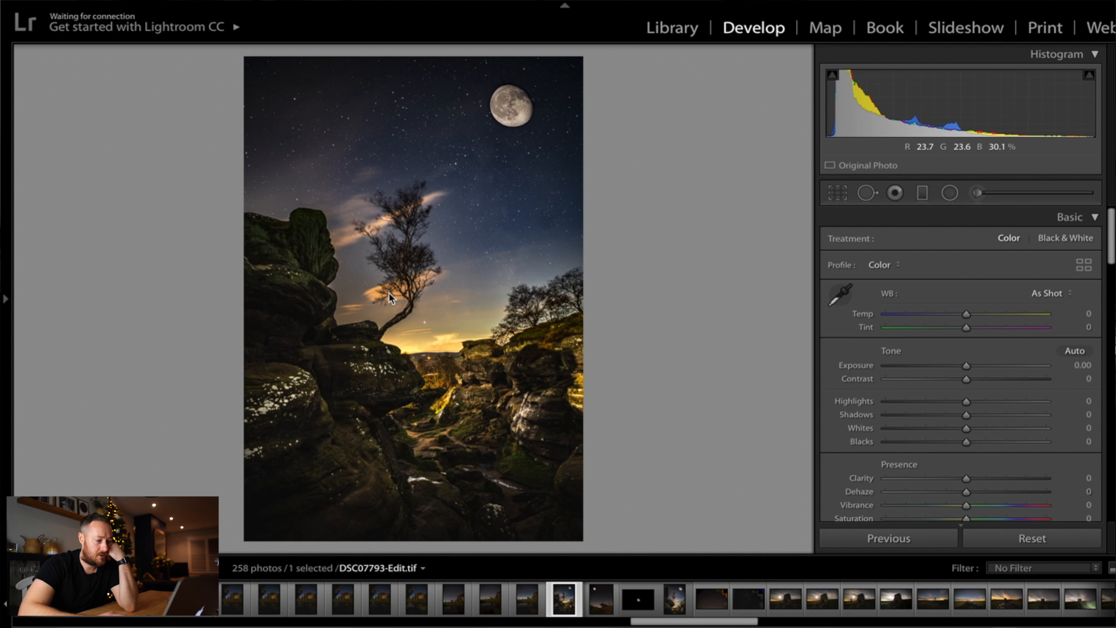
- Inspect the moon's blended edge up close and return to the full photo
click(551, 102)
click(502, 112)
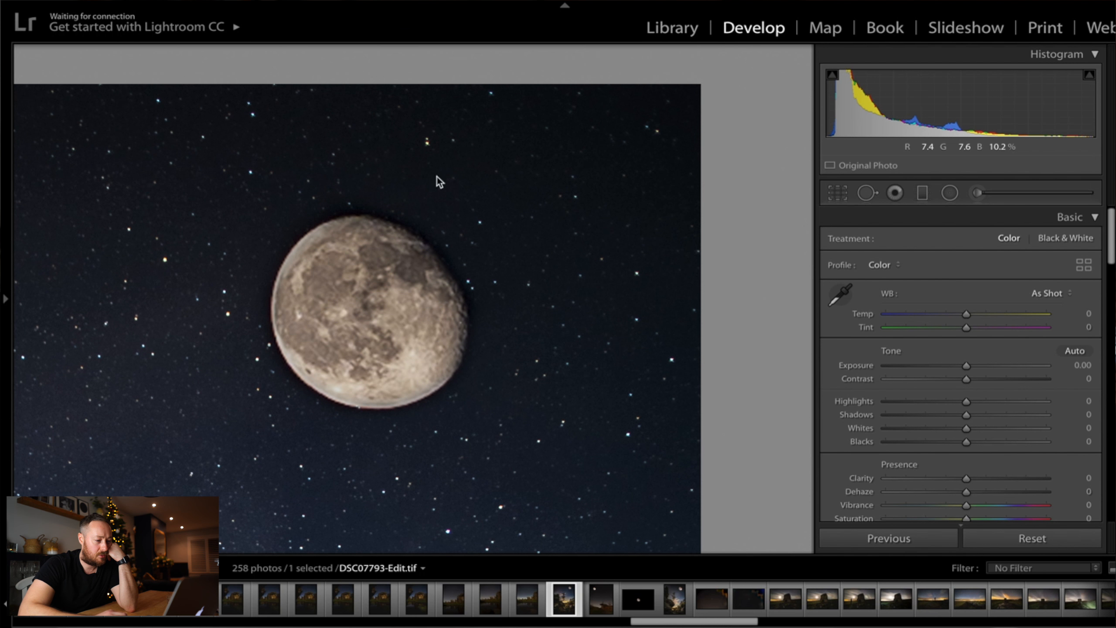
click(594, 272)
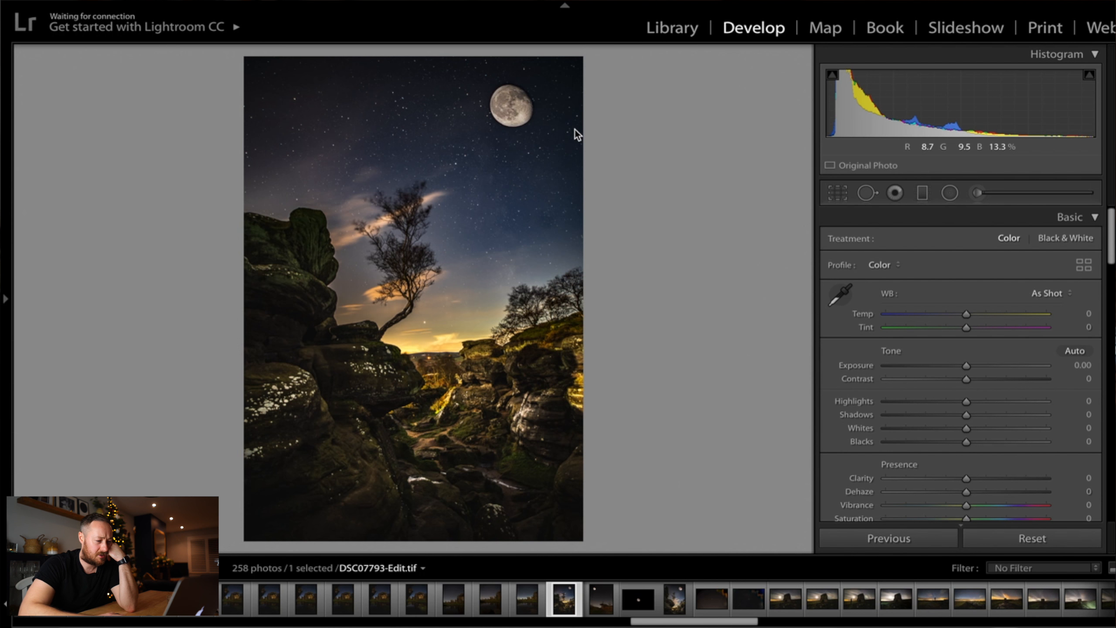